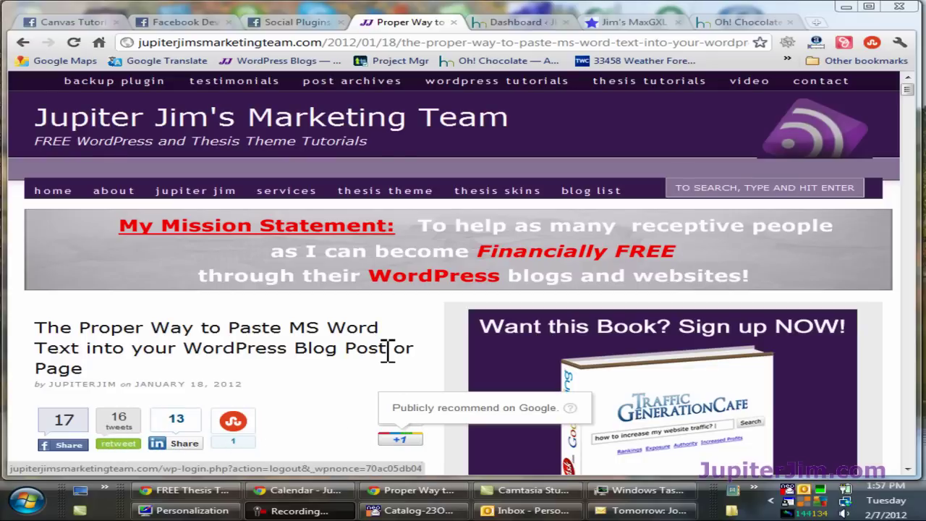
Open the February – Month of Romance post from Oh! Chocolate's Updates page and scroll to its Facebook comments
click(740, 23)
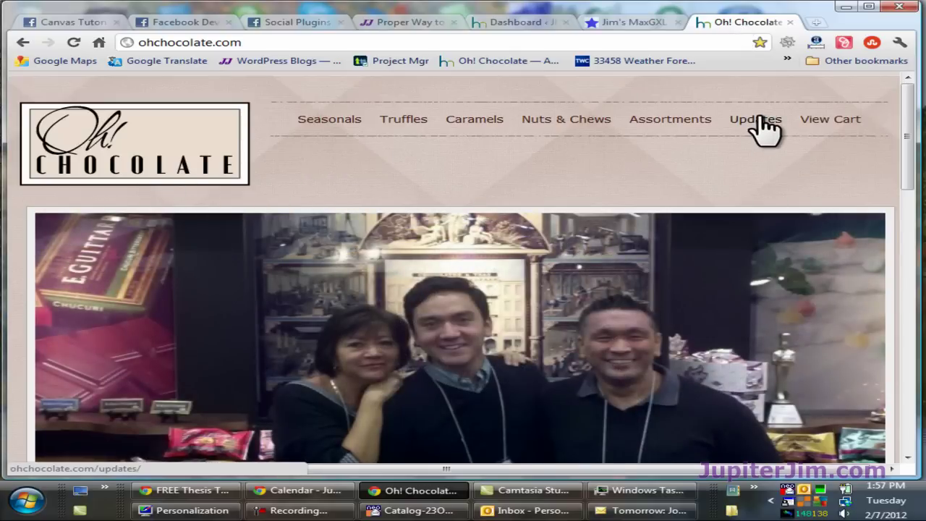
click(763, 129)
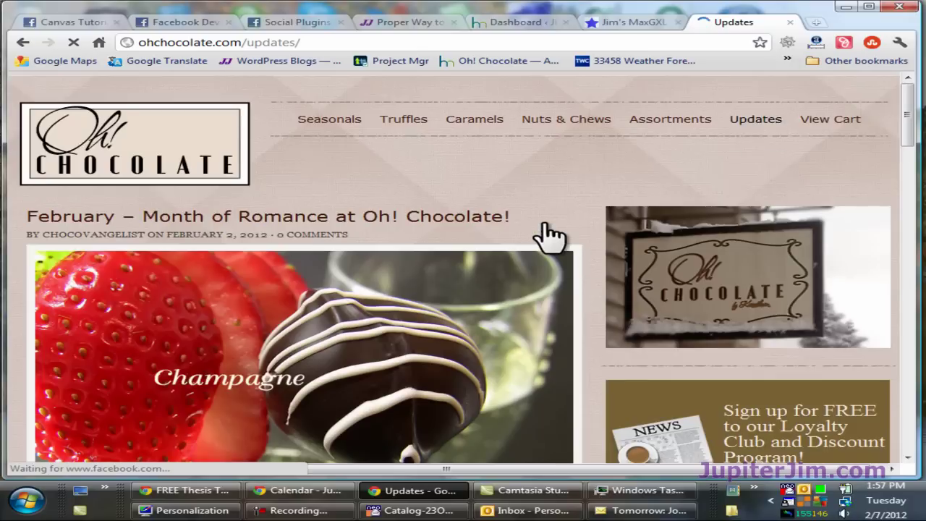
click(367, 217)
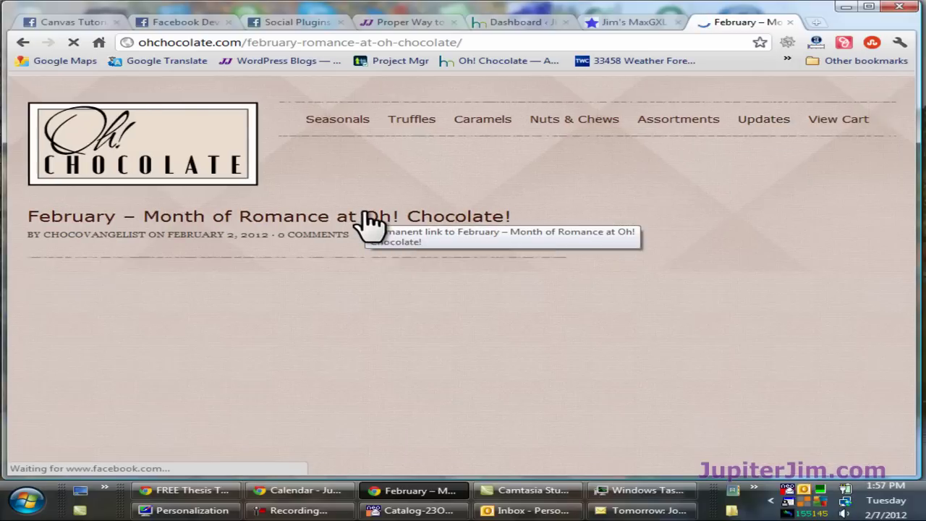
scroll(299, 248, down, 4)
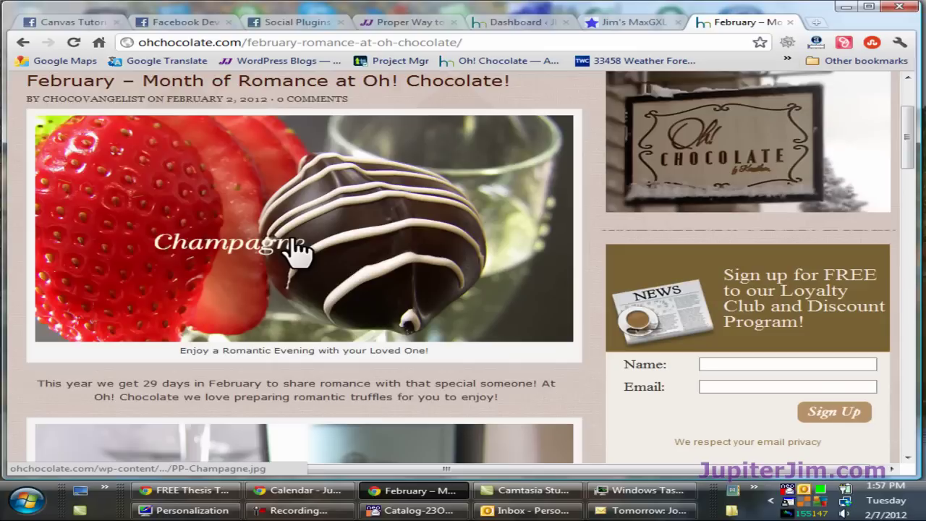
scroll(296, 255, down, 10)
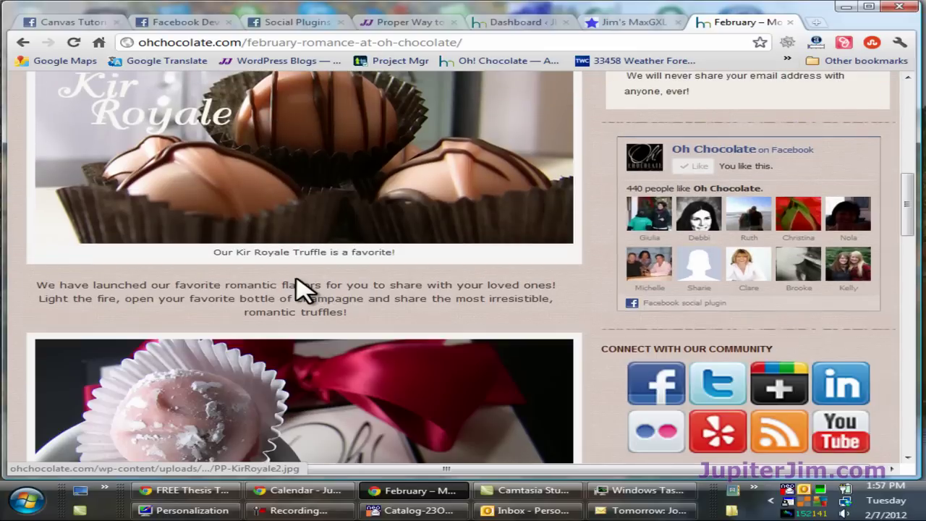
scroll(298, 298, down, 2)
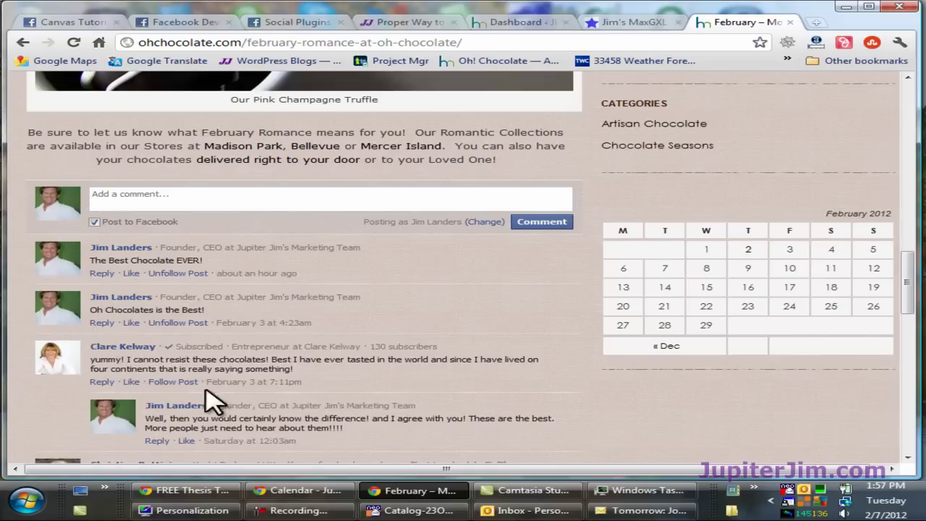
scroll(181, 260, down, 2)
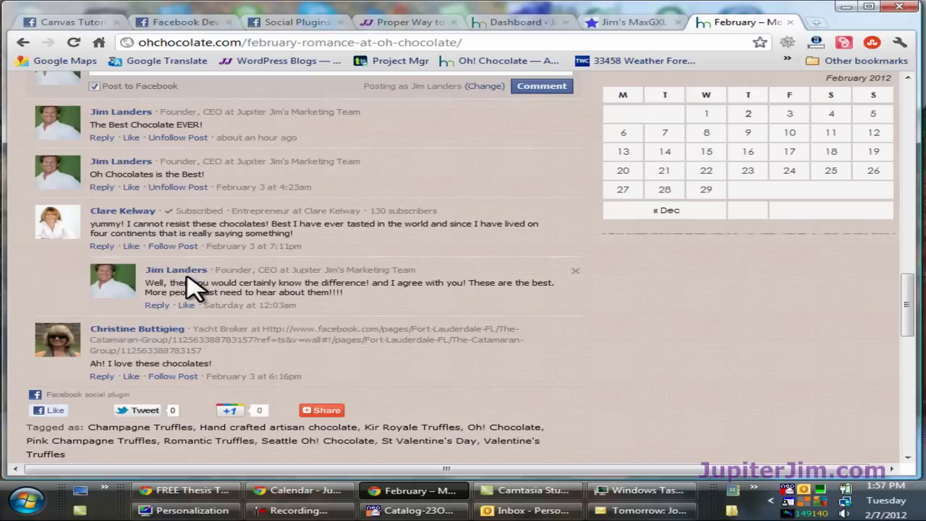
scroll(303, 307, up, 2)
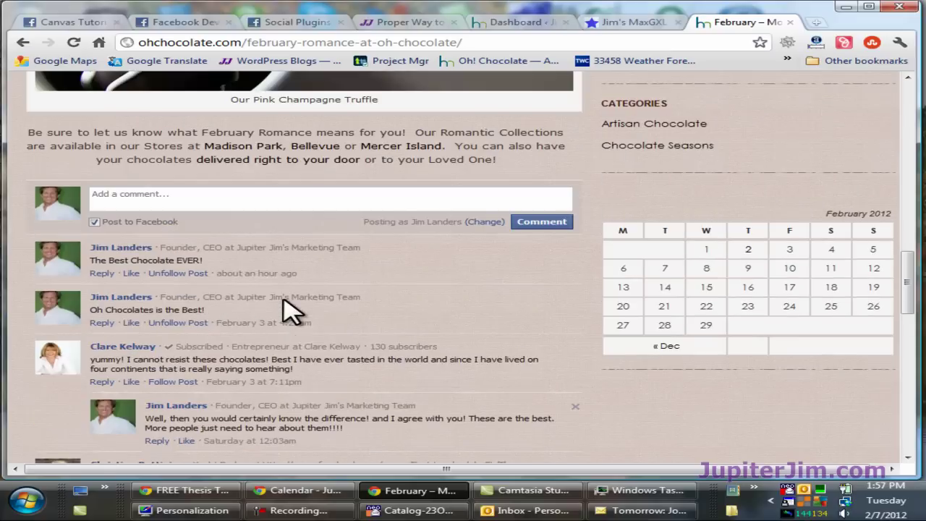
Switch to Jim's MaxGXL Marketing Team blog and look over its home page
click(599, 23)
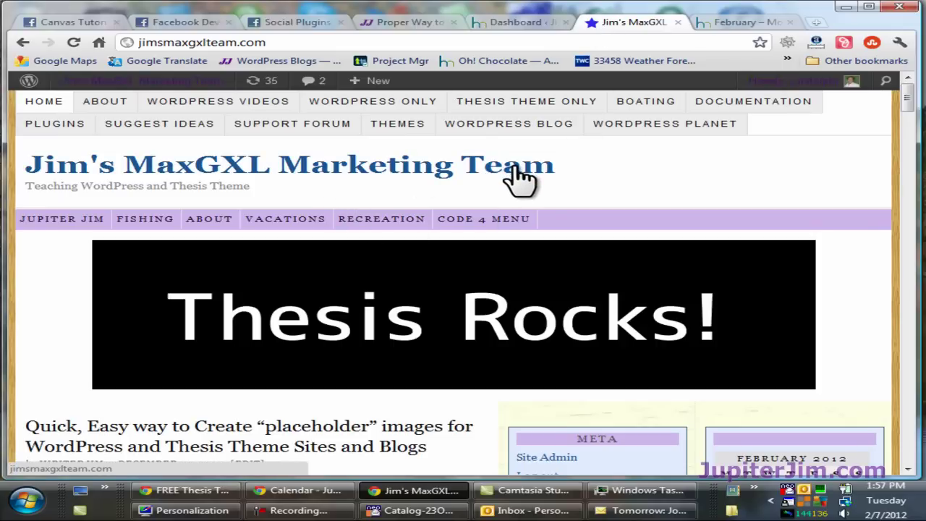
scroll(520, 177, down, 15)
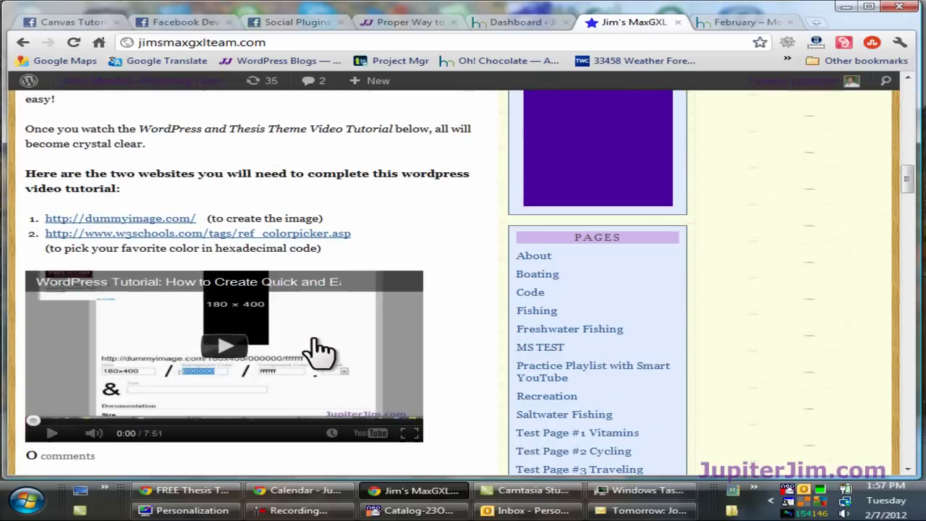
scroll(318, 351, down, 5)
scroll(314, 347, up, 7)
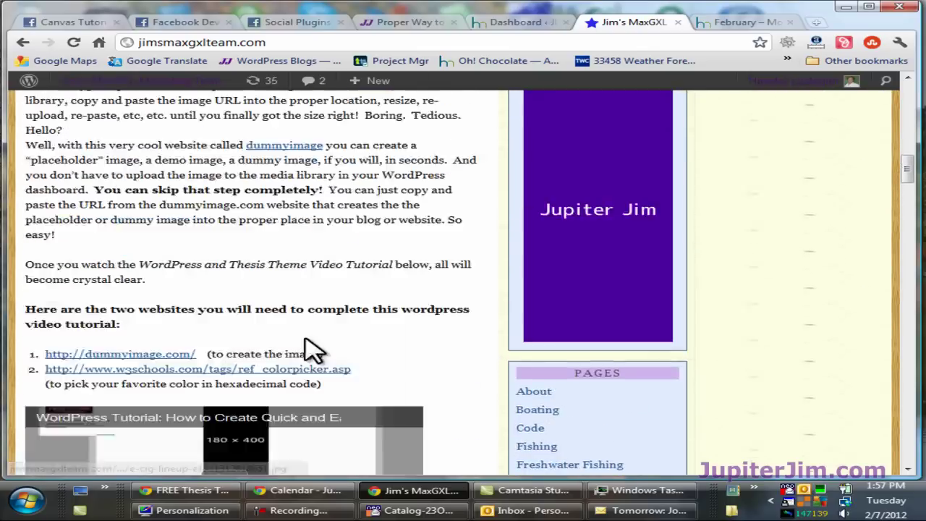
scroll(307, 351, up, 15)
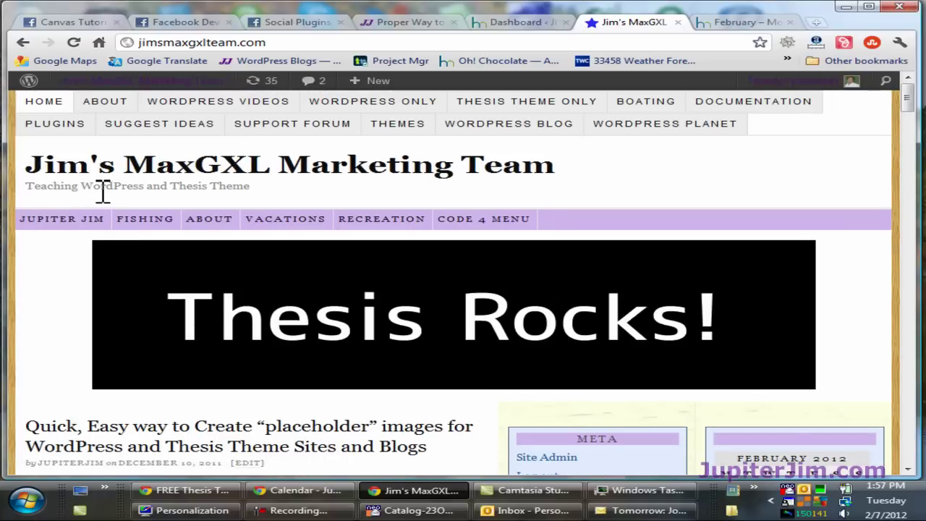
Open the placeholder images post and scroll down to its Leave a Comment form
click(150, 437)
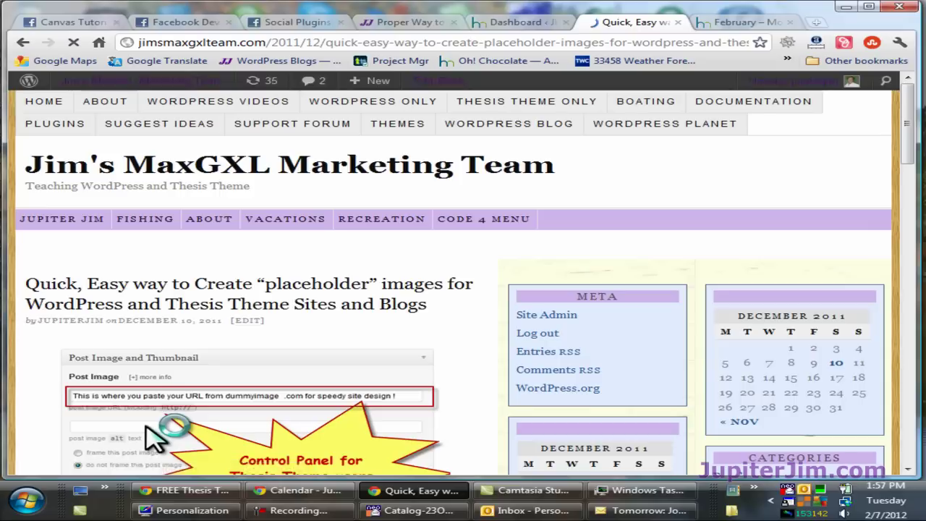
scroll(173, 427, down, 15)
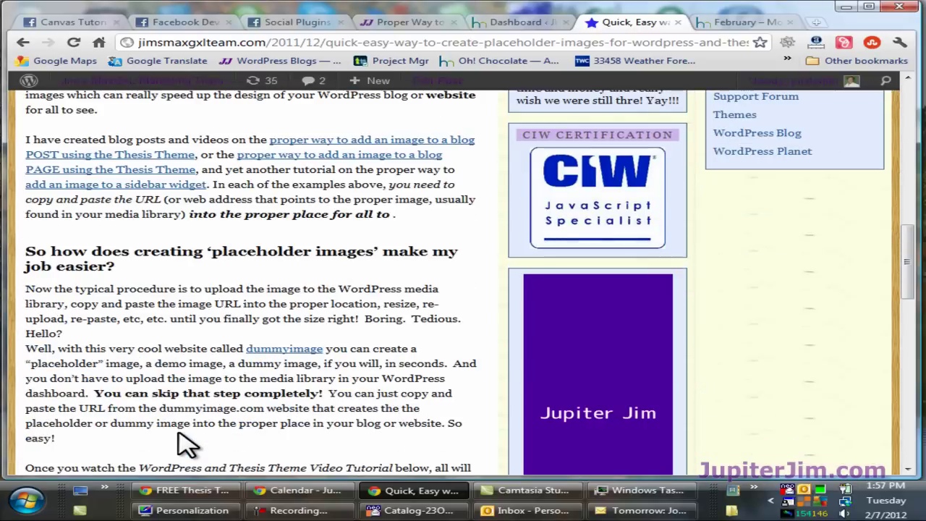
scroll(185, 446, down, 10)
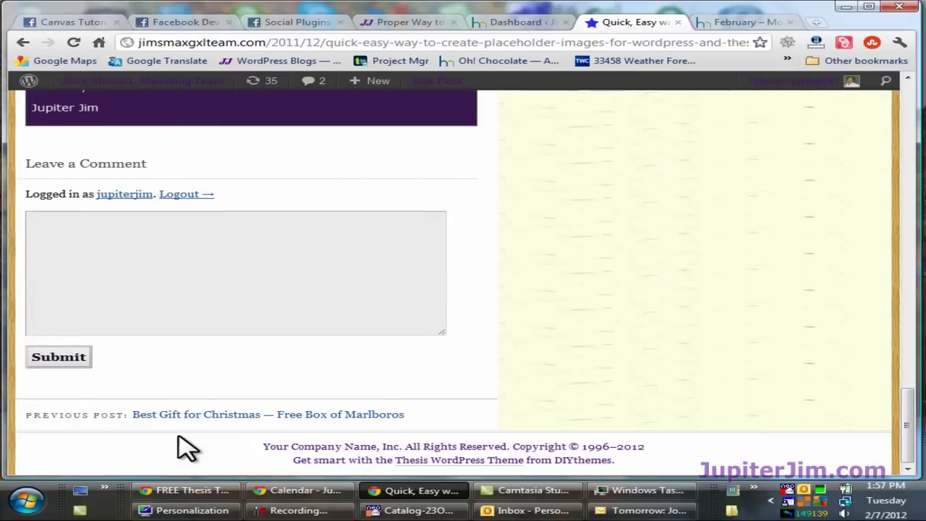
scroll(186, 447, up, 3)
scroll(181, 435, up, 15)
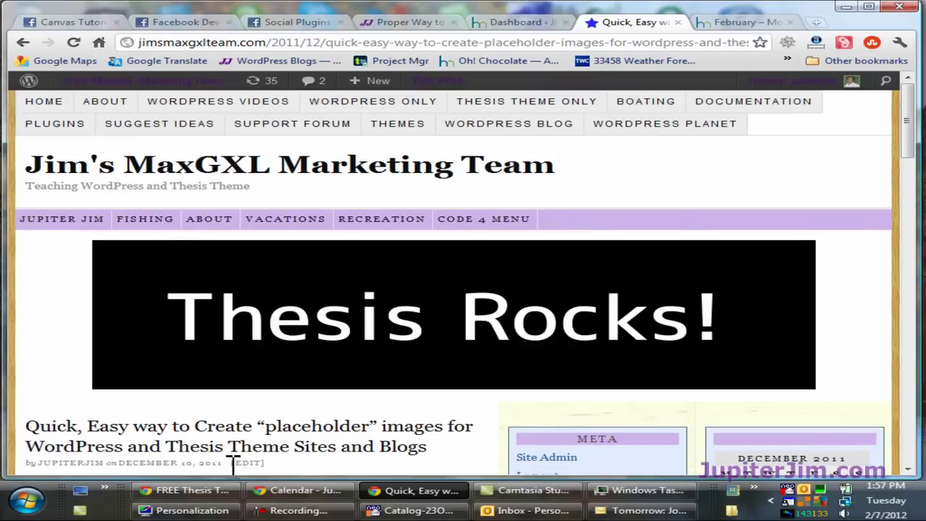
Open the Comments plugin page from Facebook's Social Plugins documentation
click(295, 23)
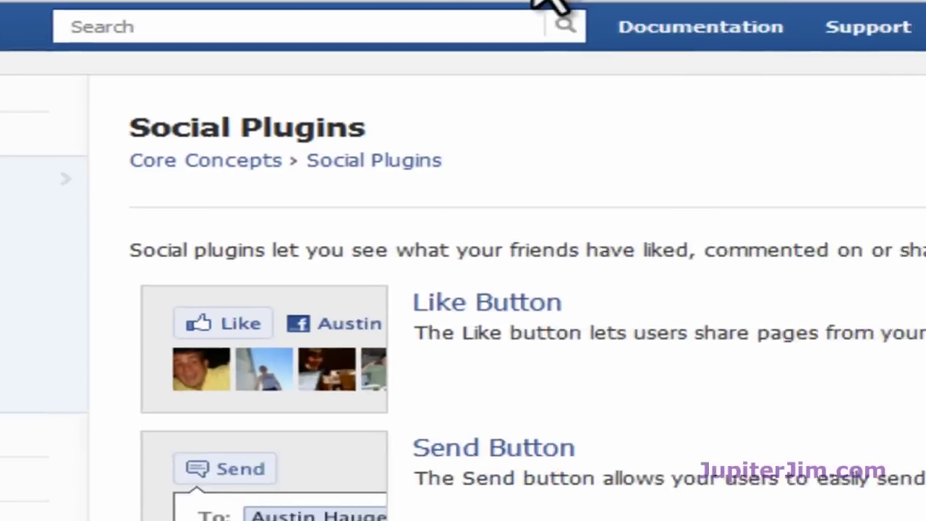
scroll(676, 268, down, 5)
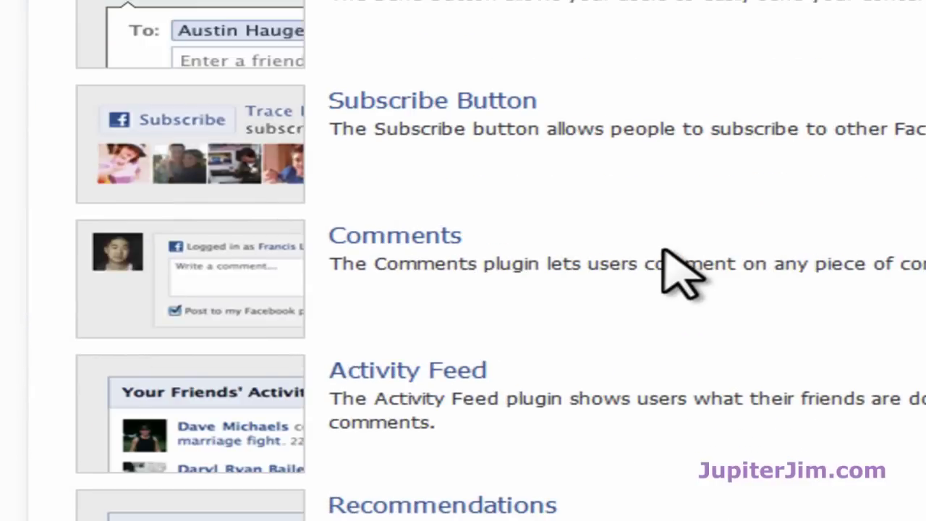
click(381, 238)
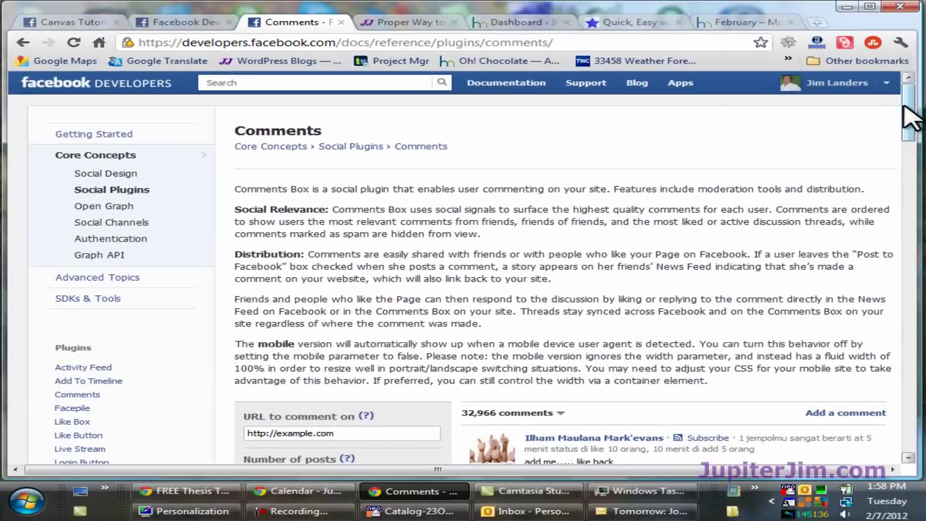
Read through the Comments plugin's Attributes and FAQ, then return to the Get Code form
drag(910, 116, 923, 217)
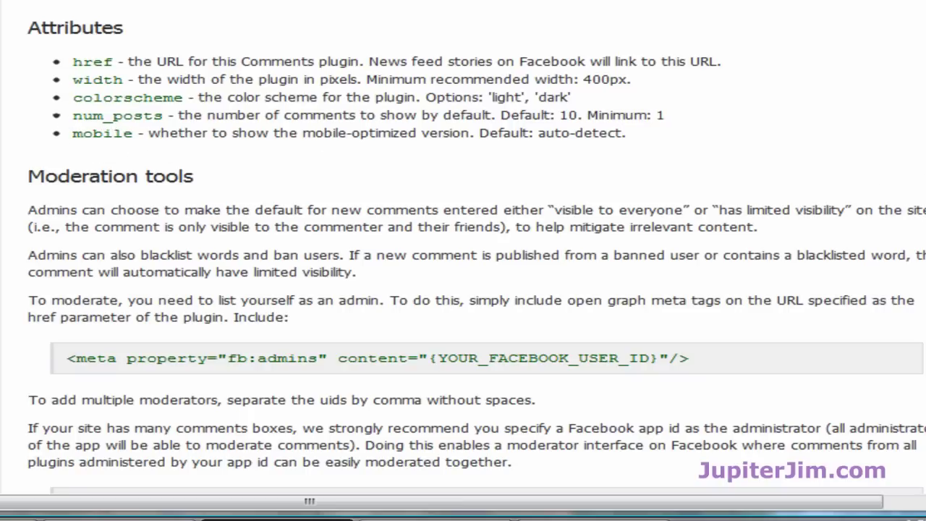
drag(925, 168, 924, 172)
scroll(476, 252, down, 9)
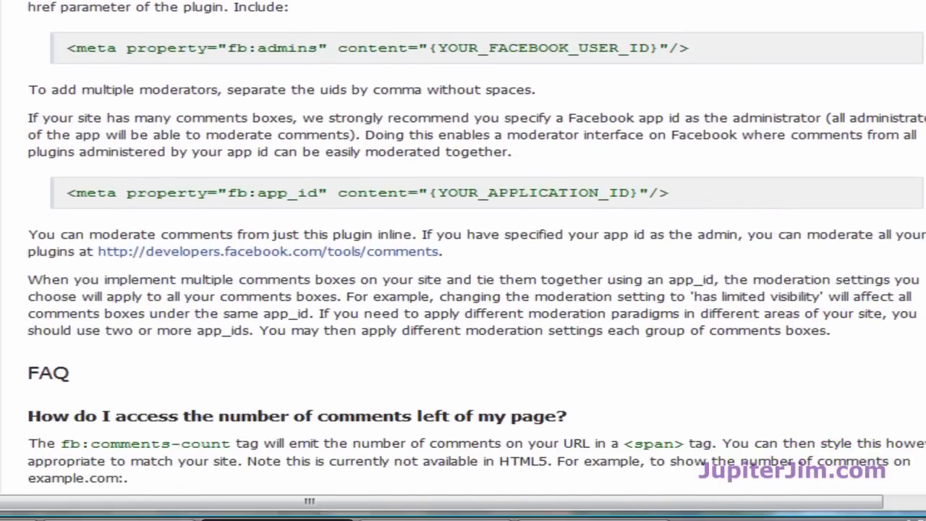
scroll(476, 247, down, 6)
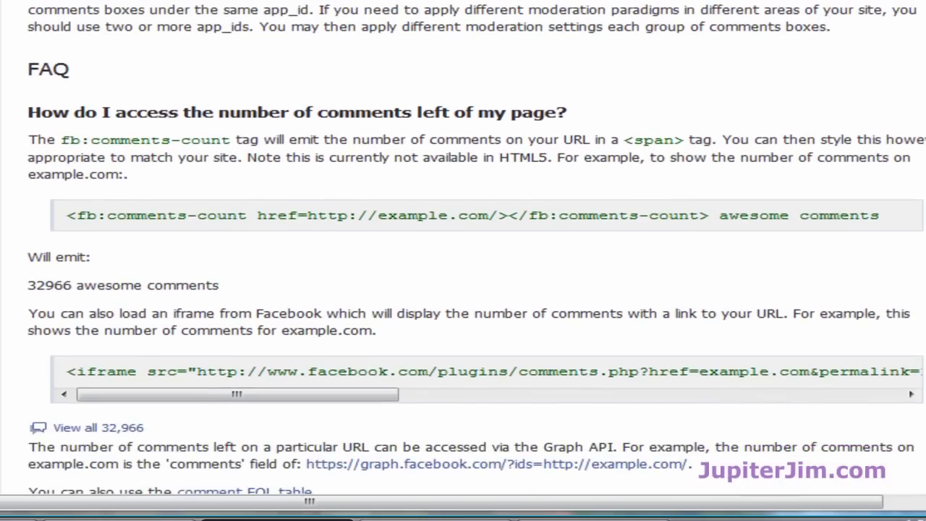
scroll(476, 248, down, 14)
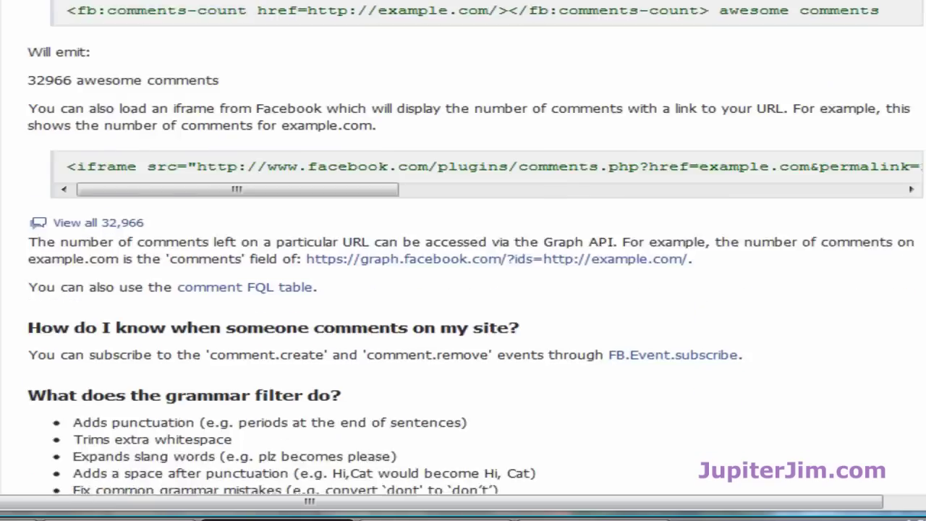
scroll(476, 247, down, 14)
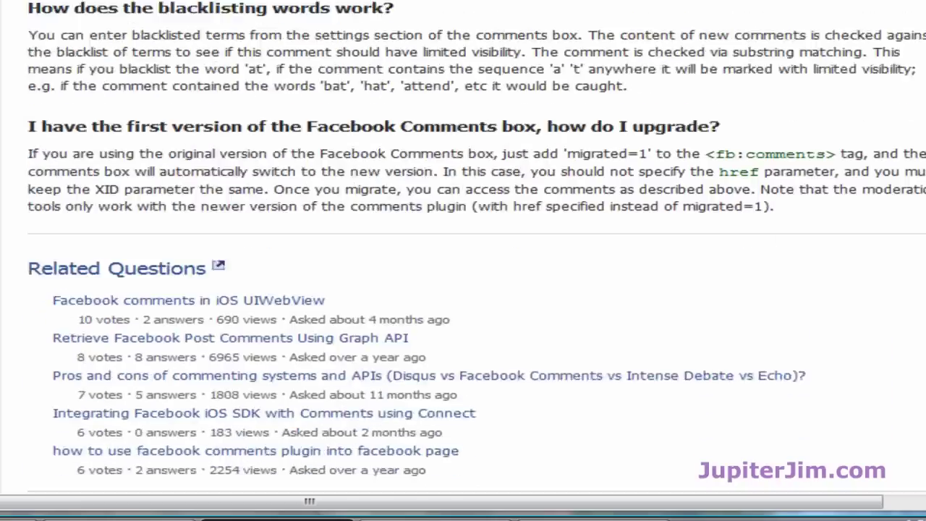
scroll(476, 248, up, 20)
scroll(476, 248, up, 20)
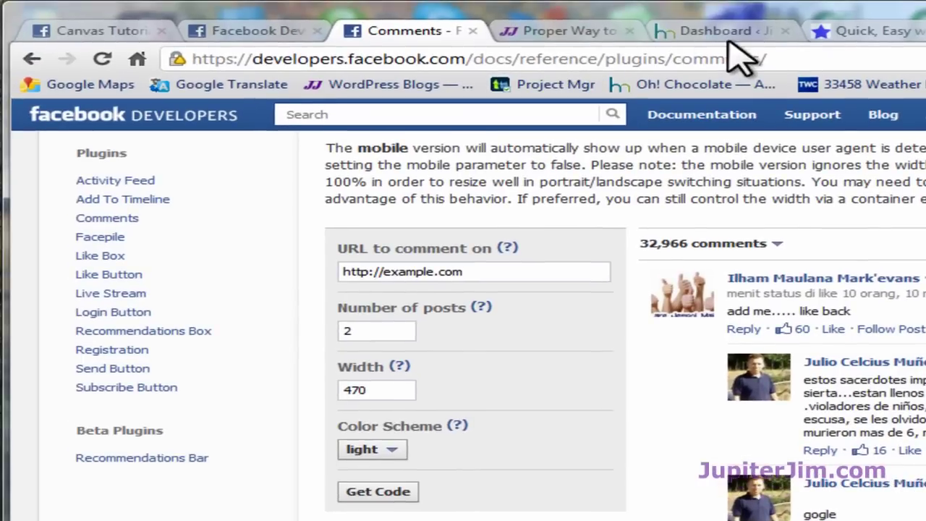
Return to the placeholder images post and select its full web address for copying
click(844, 36)
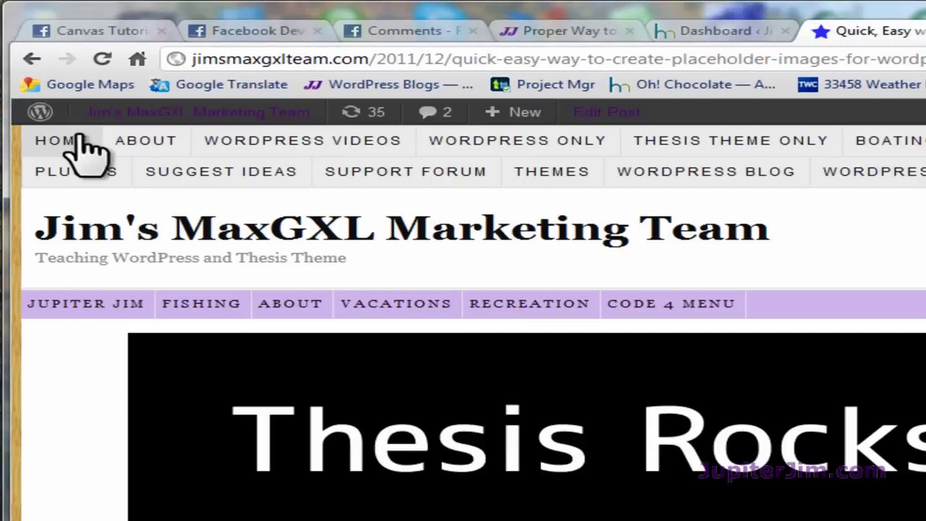
scroll(51, 476, down, 3)
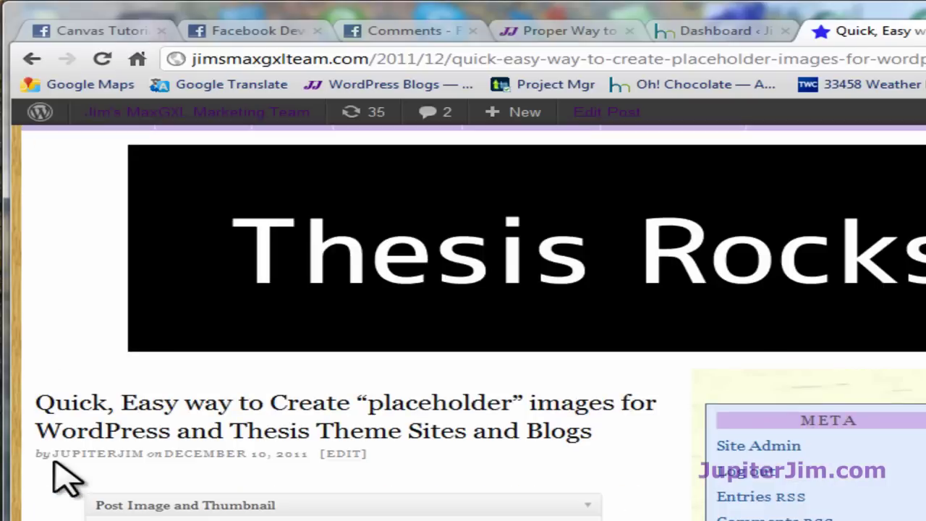
scroll(114, 458, down, 15)
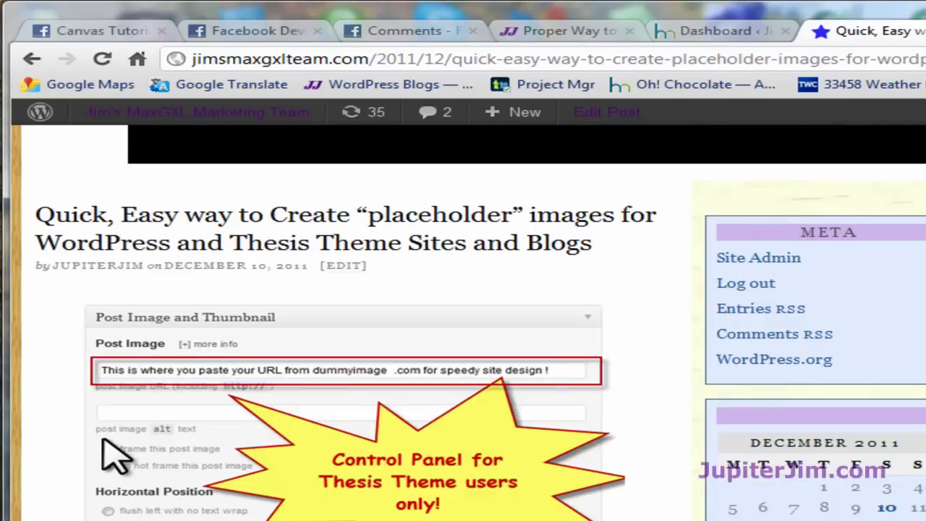
scroll(83, 463, down, 20)
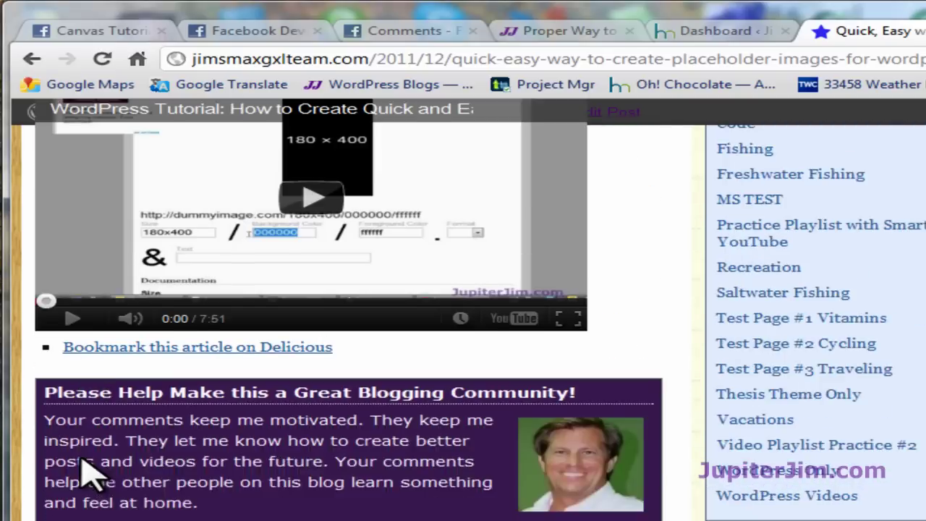
scroll(91, 463, up, 20)
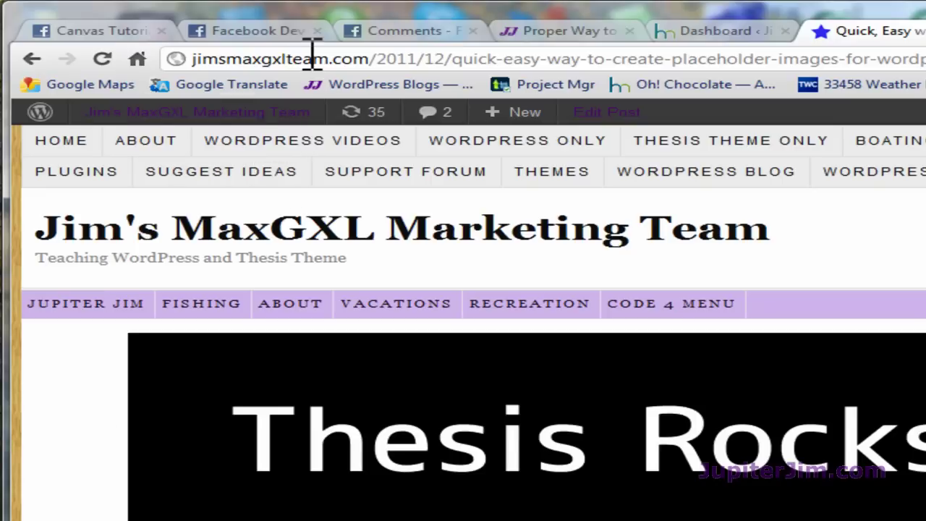
click(350, 57)
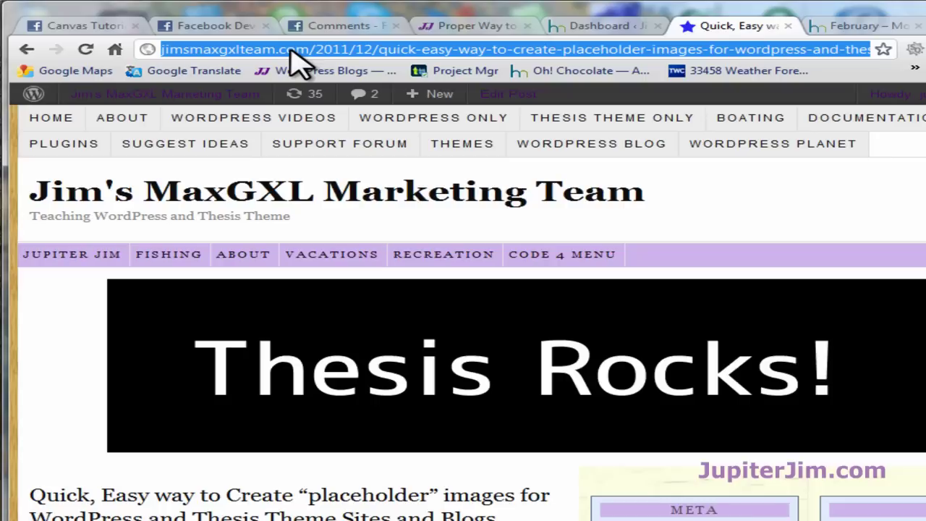
Point the Comments plugin at the placeholder post's URL, with 5 posts and width 510
click(337, 26)
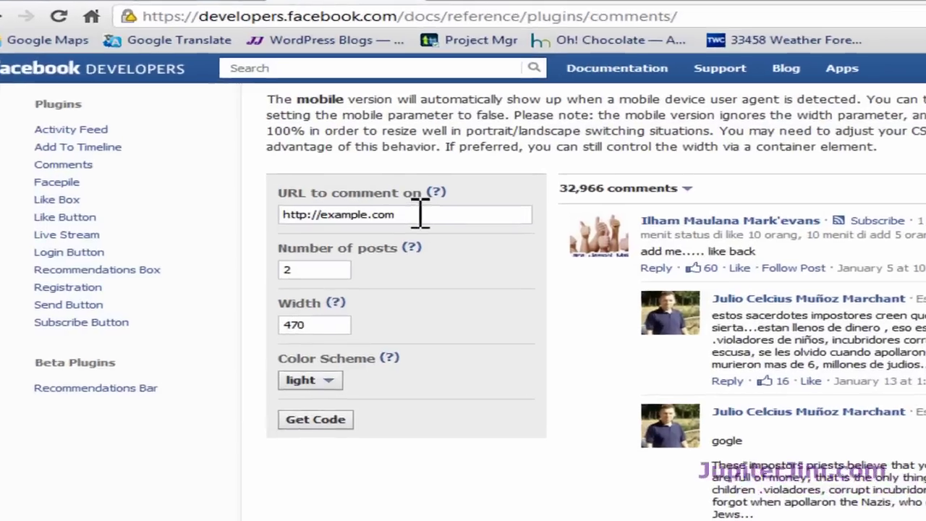
click(412, 227)
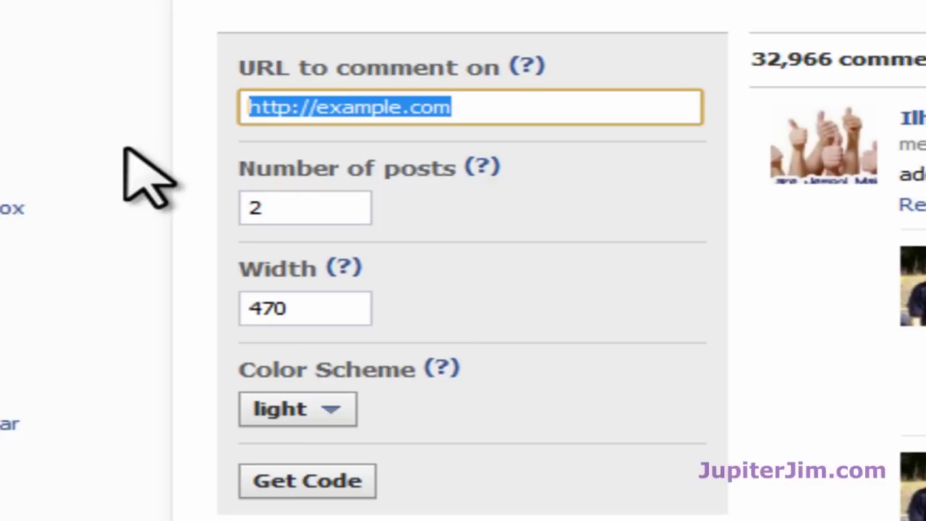
key(ctrl+v)
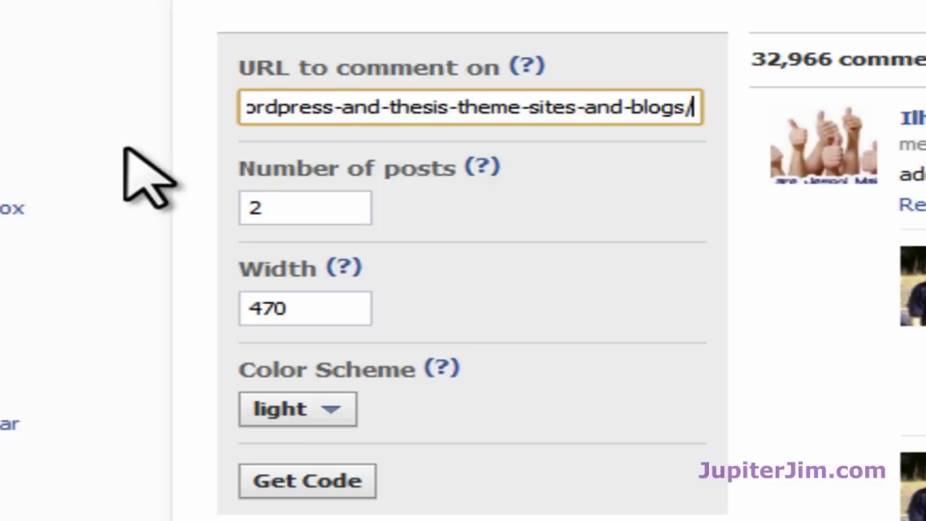
double_click(261, 208)
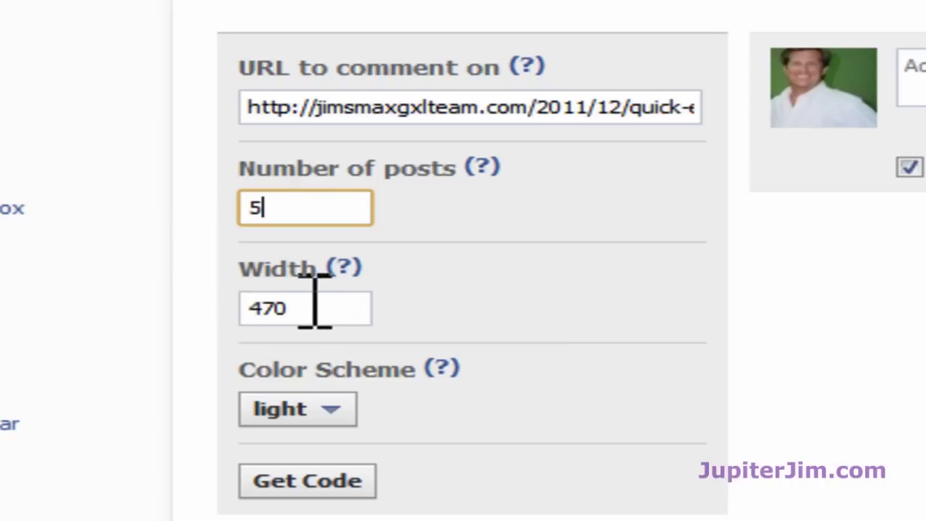
drag(313, 299, 196, 312)
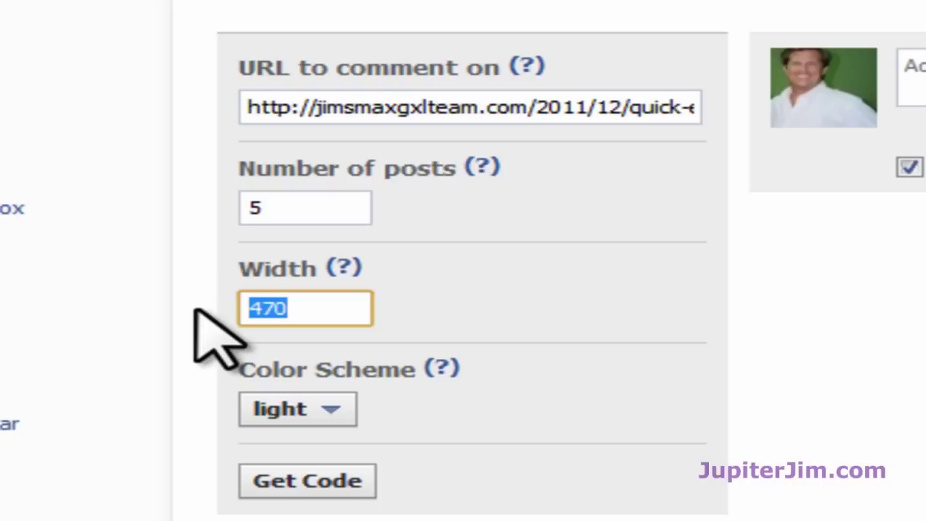
text(510)
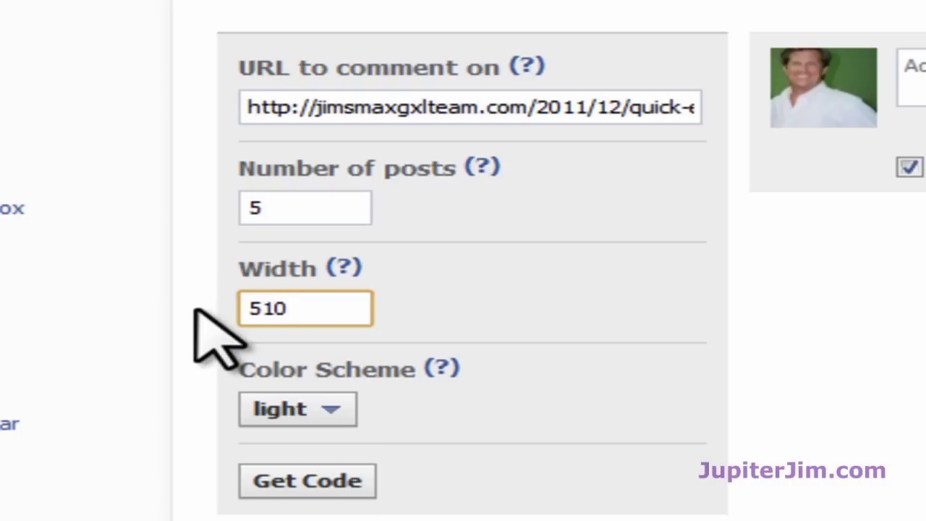
click(114, 449)
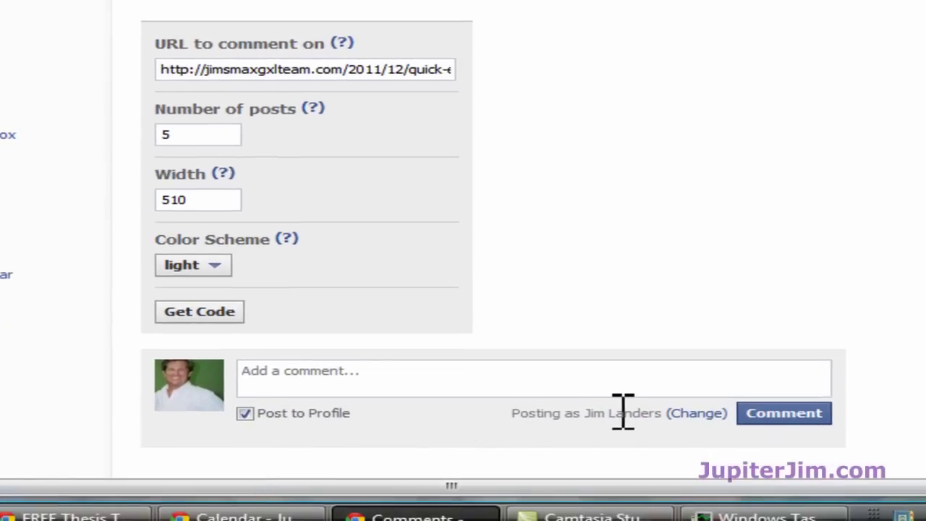
Generate the Comments plugin code under the Whatever-2 app and copy its JavaScript SDK script
click(196, 312)
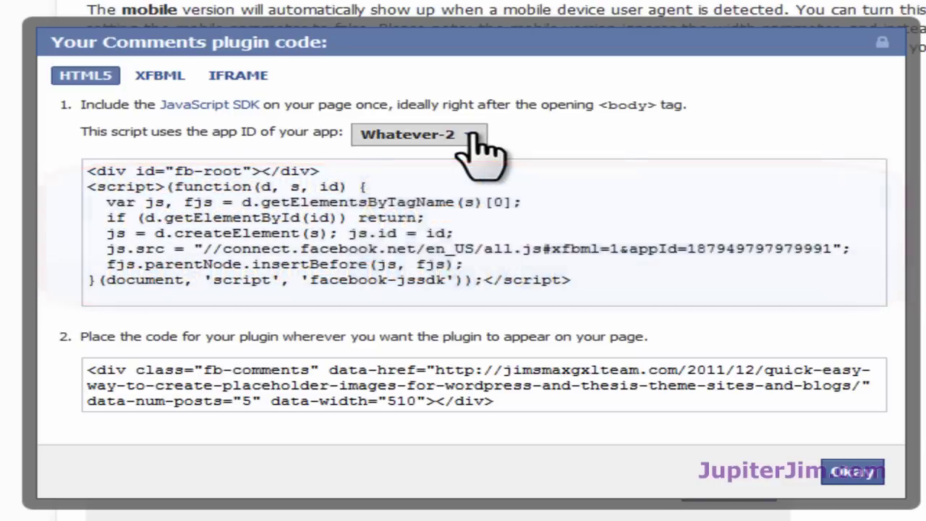
click(474, 138)
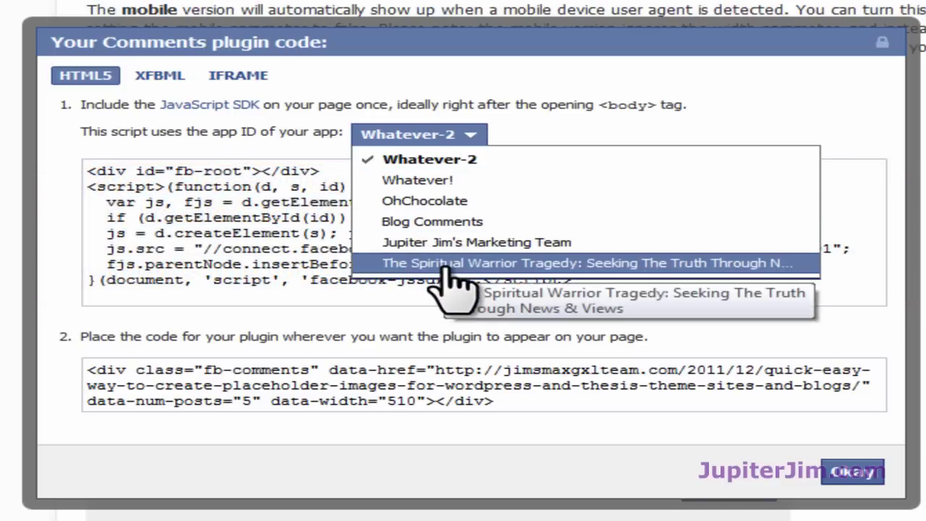
click(444, 200)
click(471, 139)
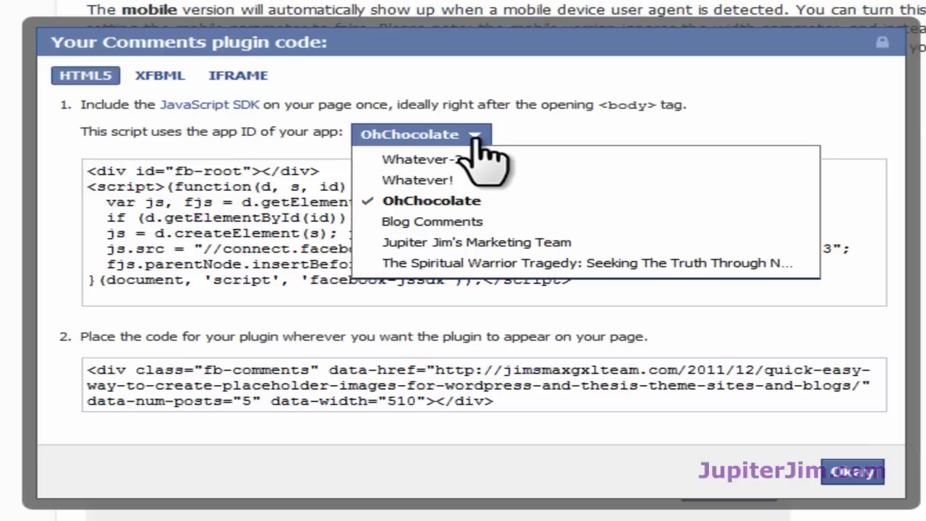
click(469, 156)
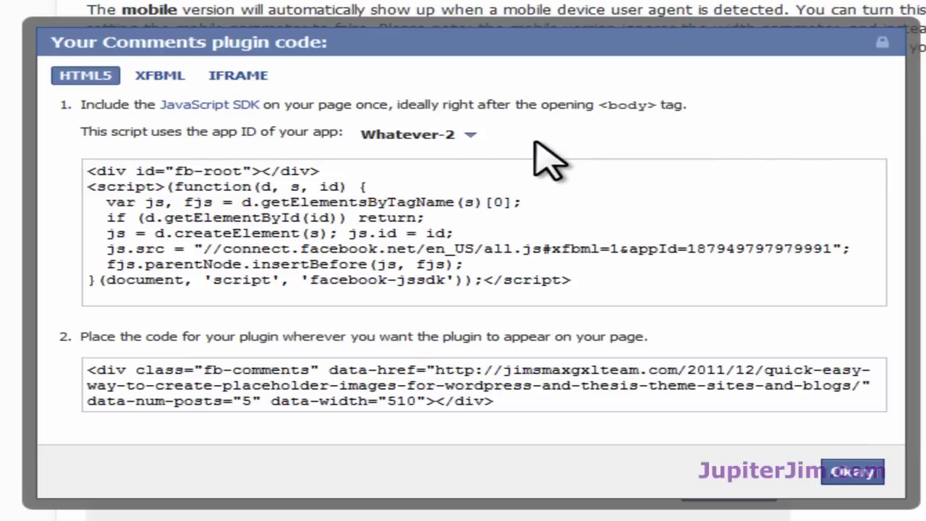
click(286, 225)
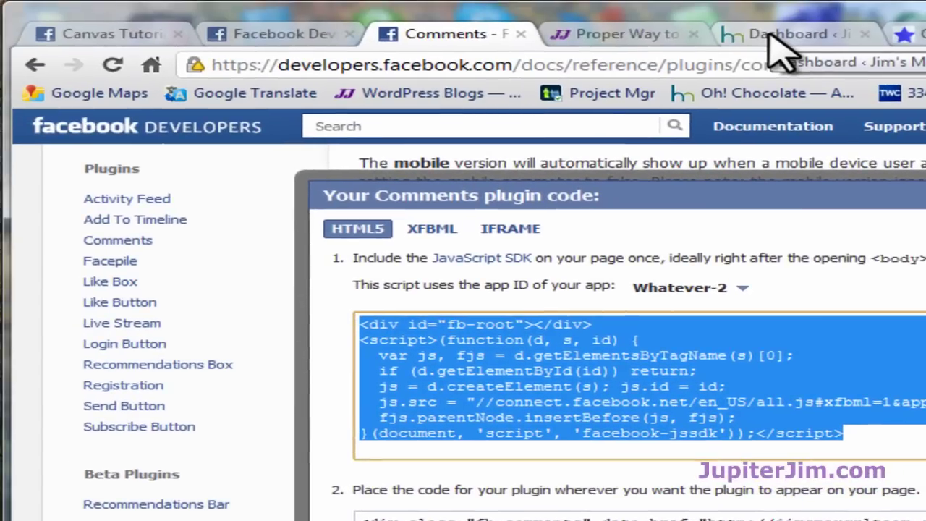
click(769, 36)
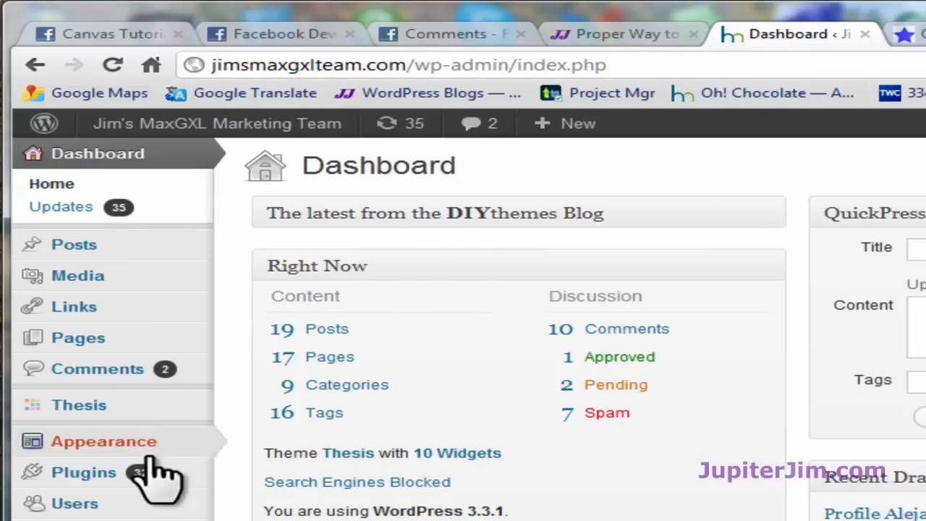
Paste the Facebook JavaScript SDK script into Thesis Site Options' Additional Scripts
mouse_move(90, 405)
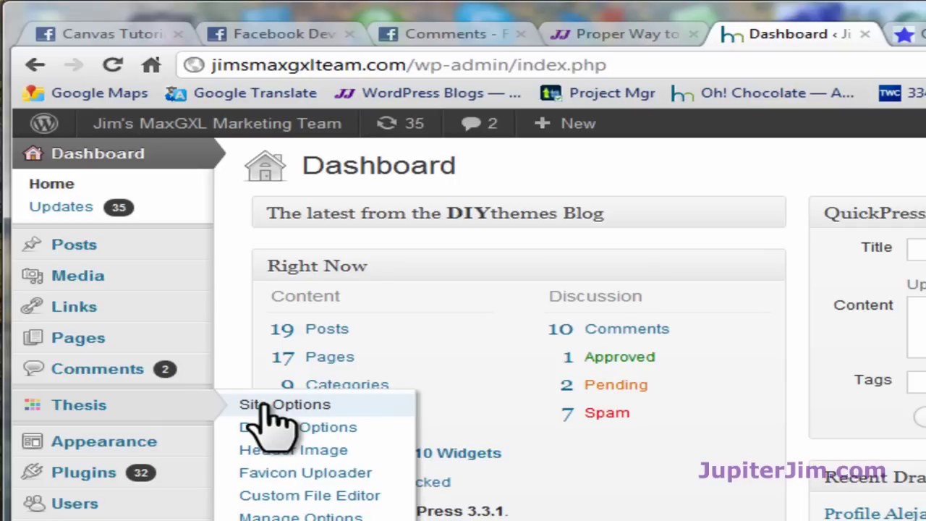
click(273, 406)
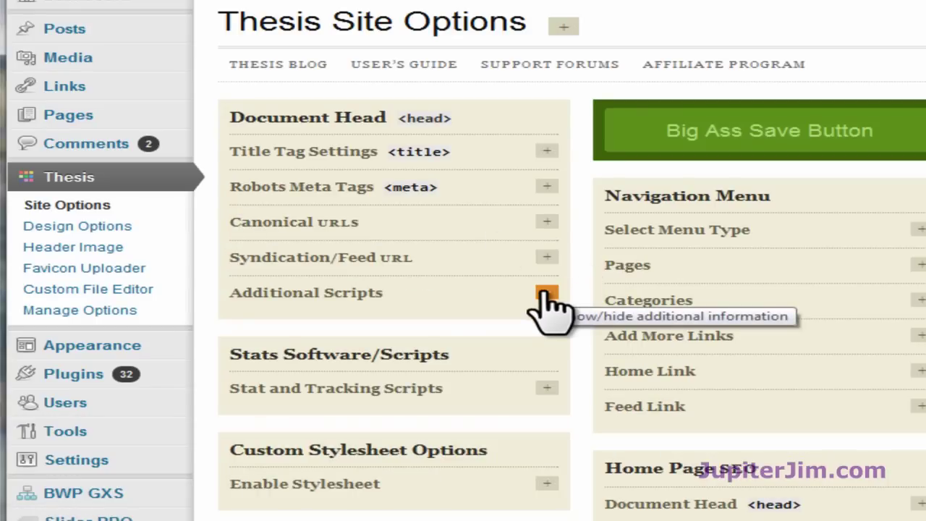
click(543, 293)
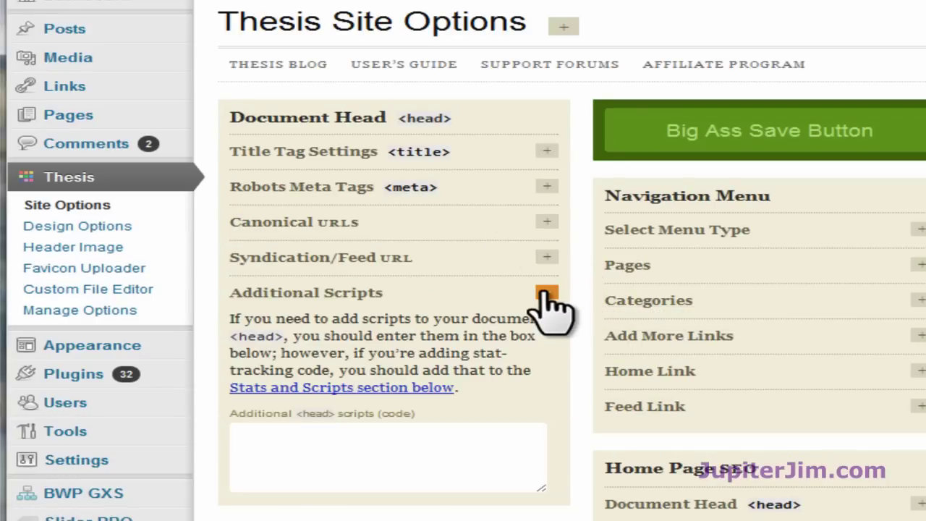
click(376, 434)
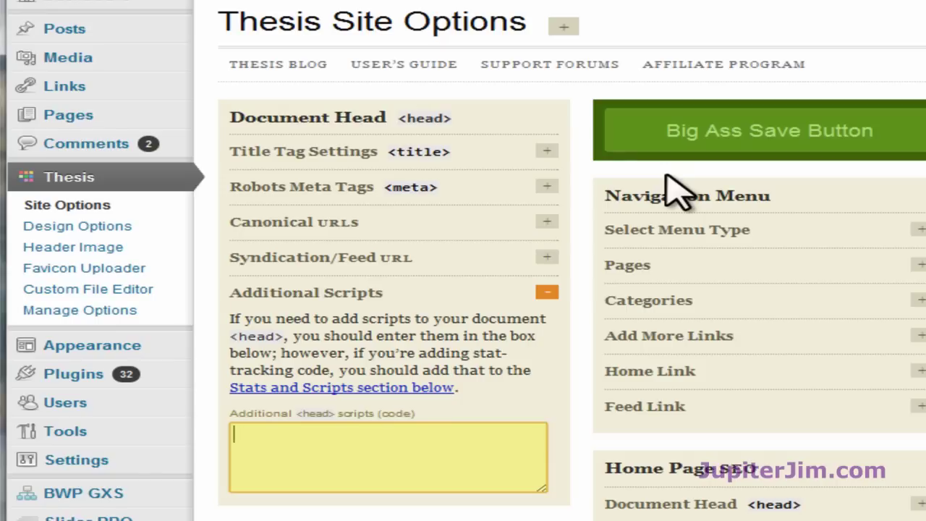
key(ctrl+v)
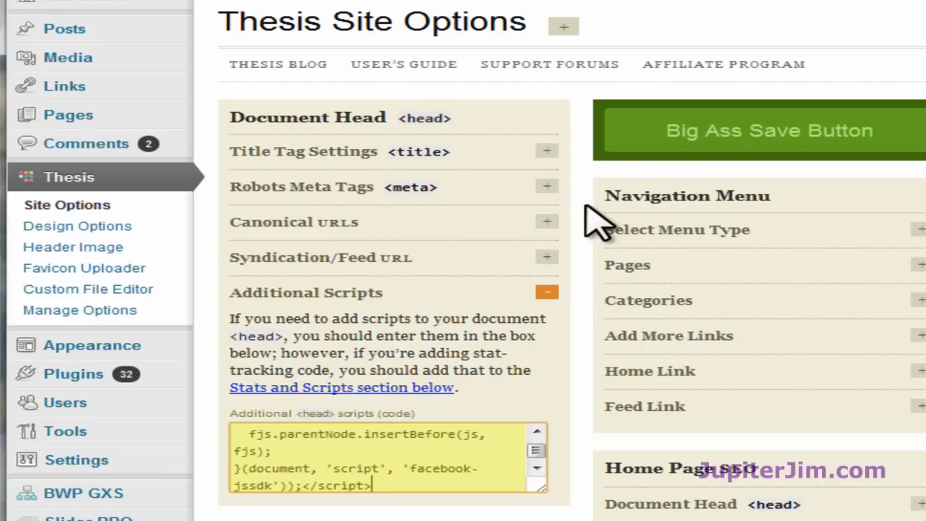
Enlarge the script box to check the pasted script, then save the site options
scroll(583, 382, down, 3)
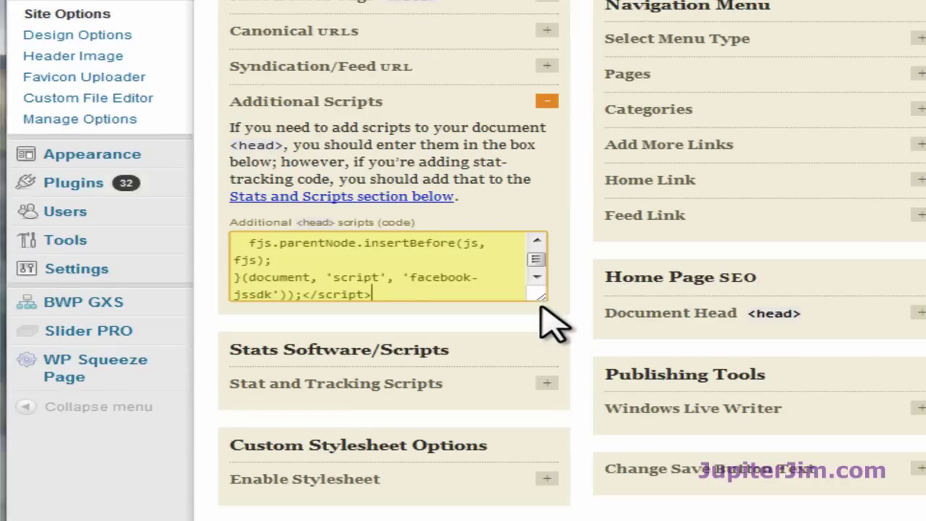
drag(541, 302, 574, 518)
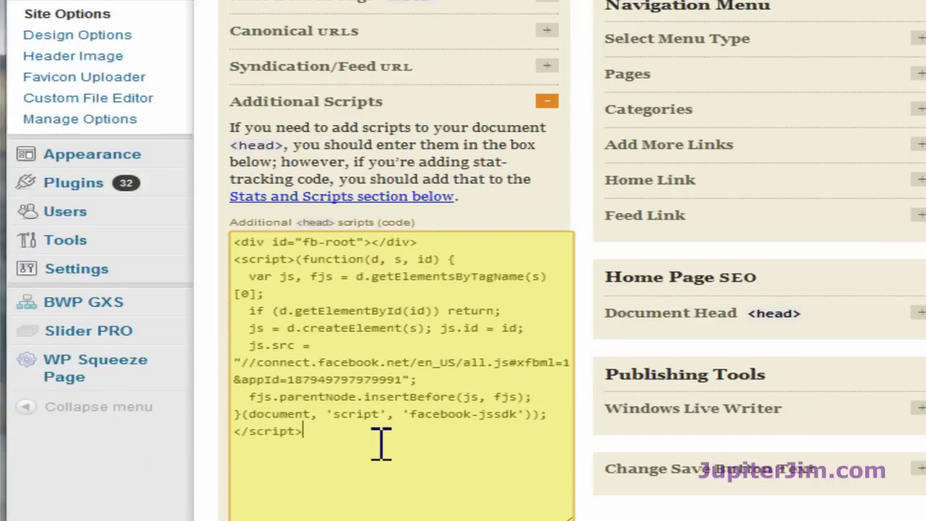
drag(381, 443, 233, 226)
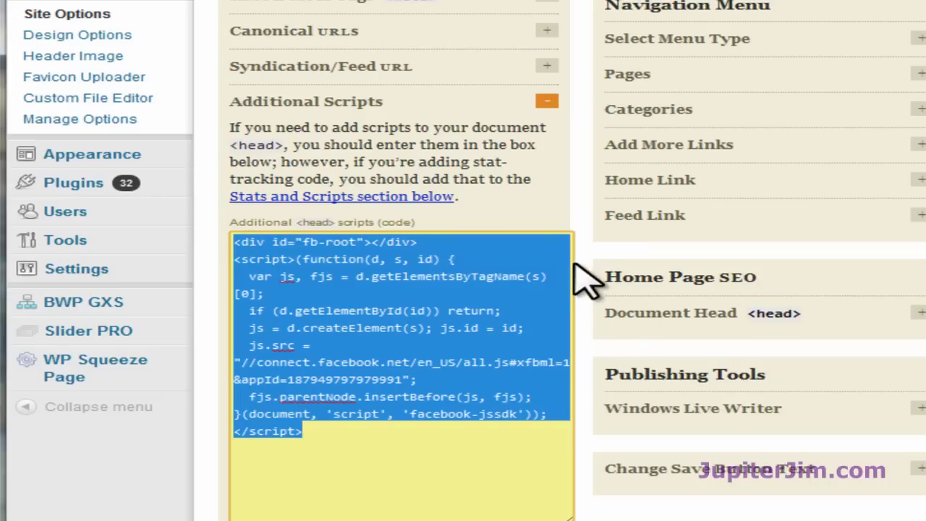
click(579, 222)
scroll(731, 260, up, 3)
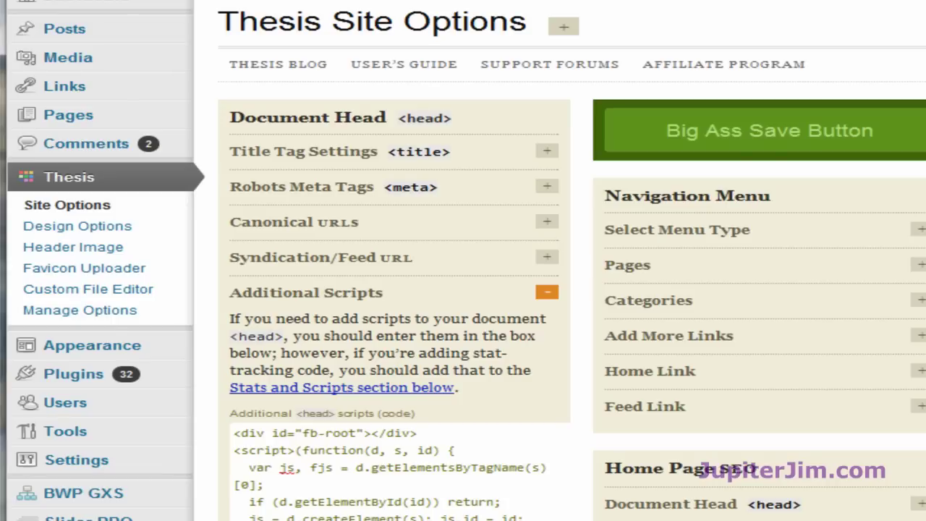
click(749, 148)
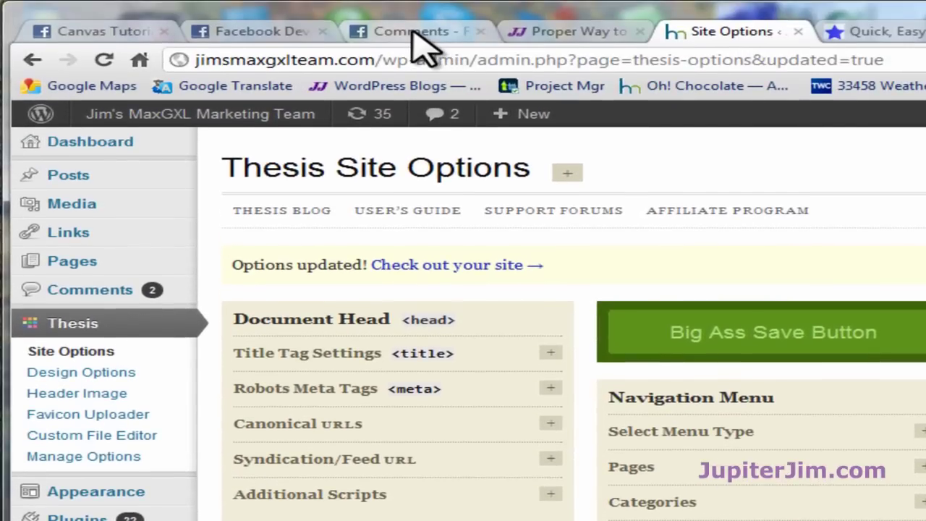
Copy the fb-comments div code from the Comments plugin page and return to Thesis Site Options
click(411, 33)
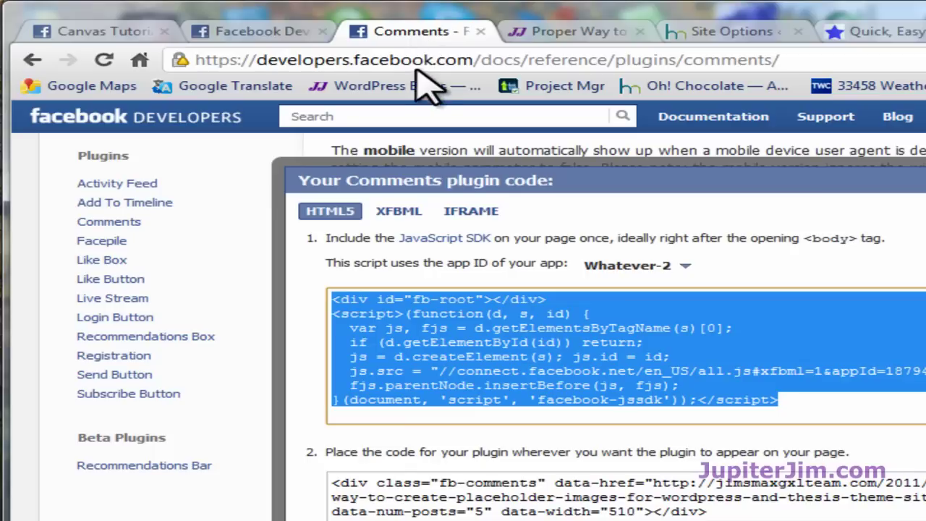
click(374, 60)
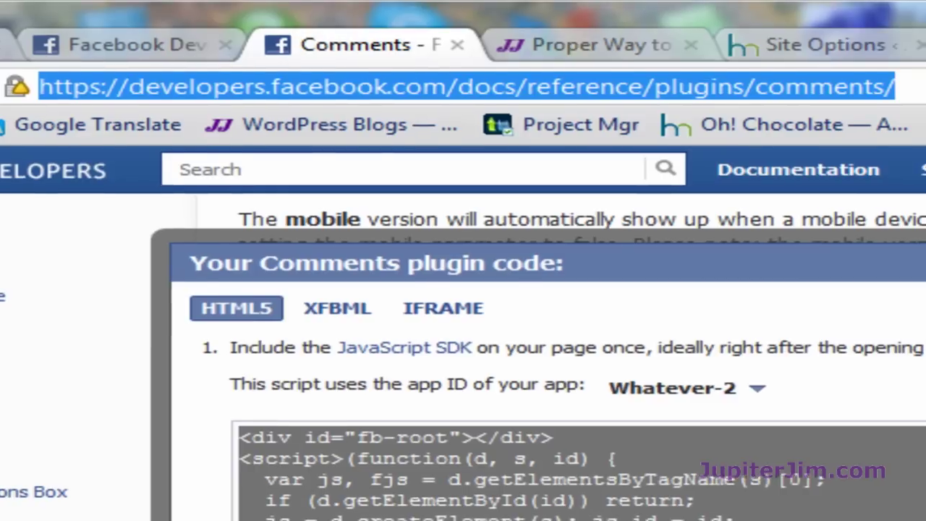
click(912, 434)
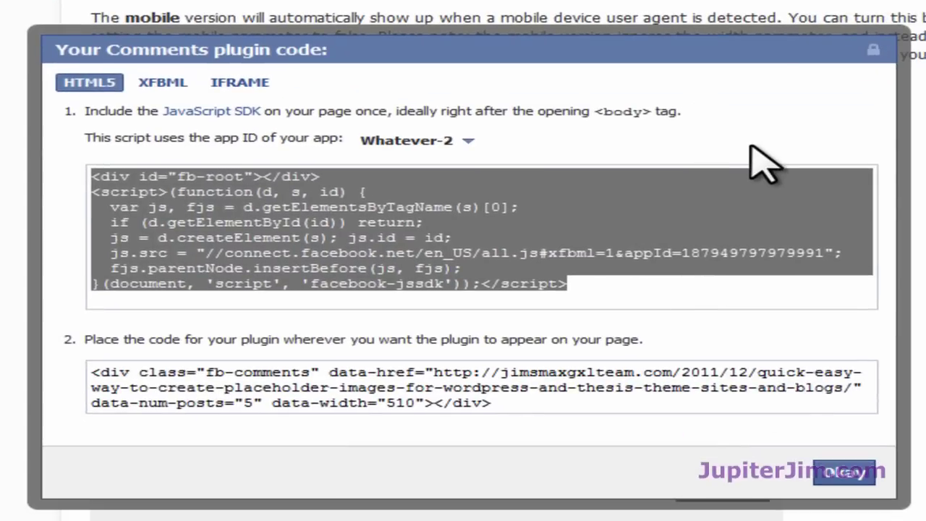
click(554, 152)
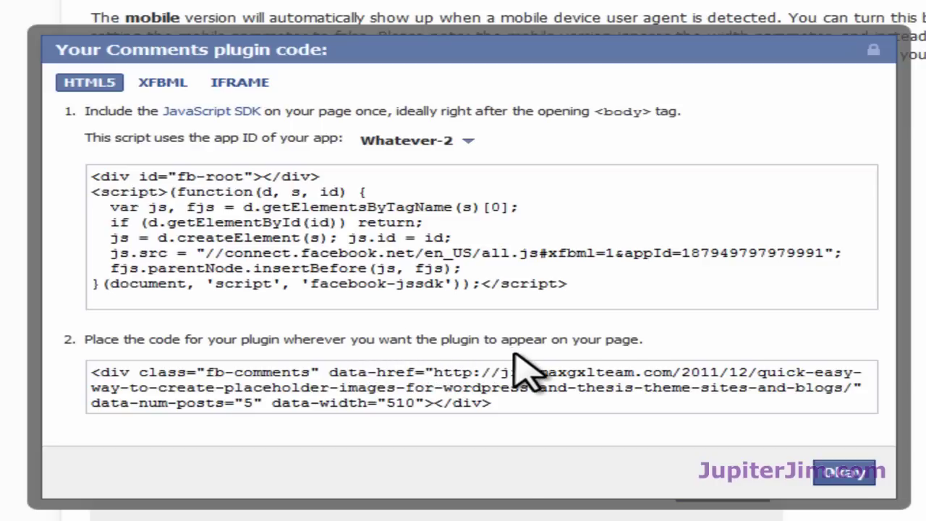
click(310, 376)
key(ctrl+c)
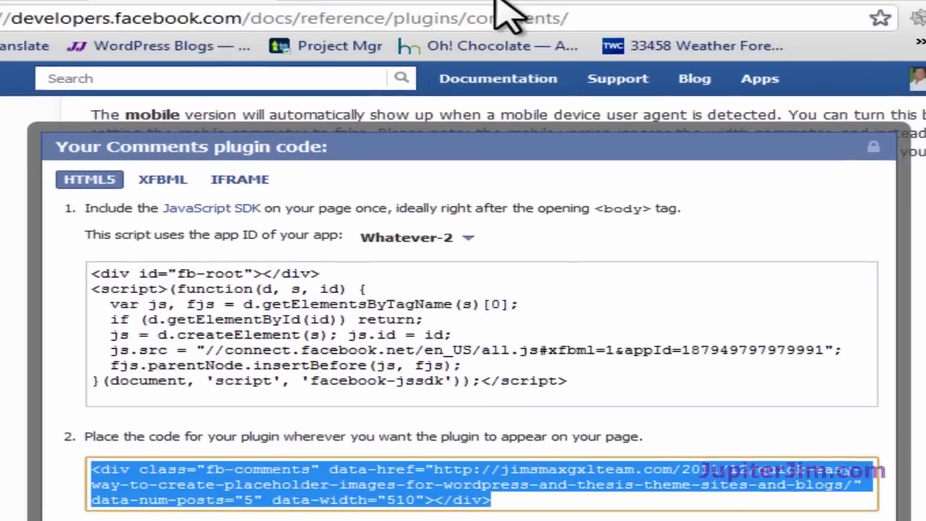
click(504, 35)
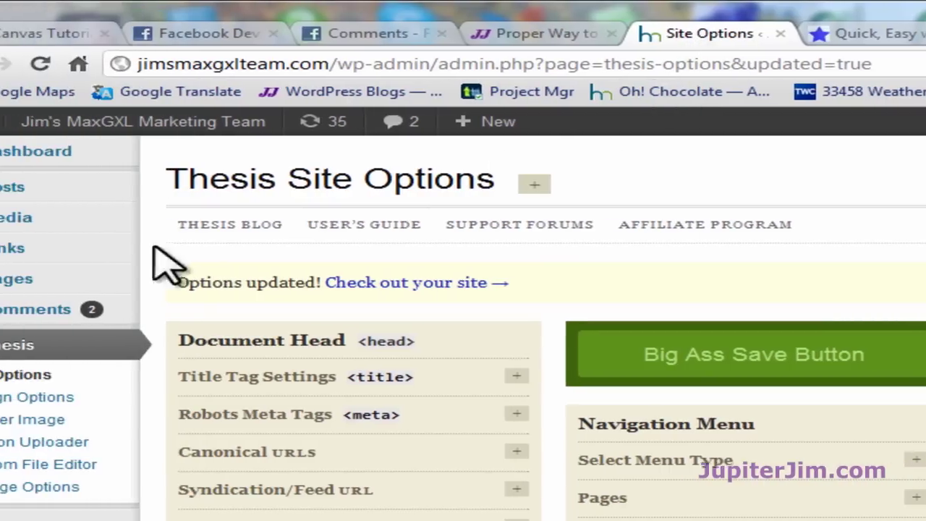
Open the placeholder images post from All Posts in the HTML editor at full screen
mouse_move(109, 194)
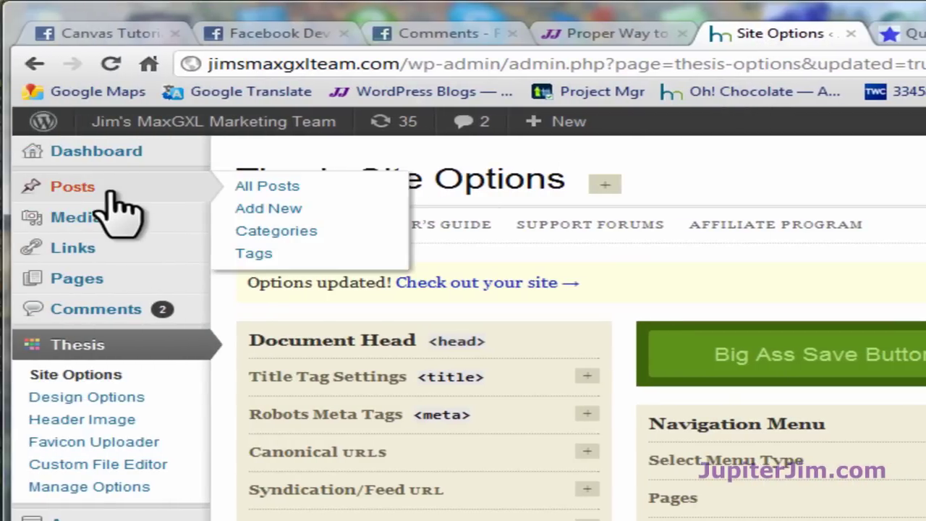
click(285, 194)
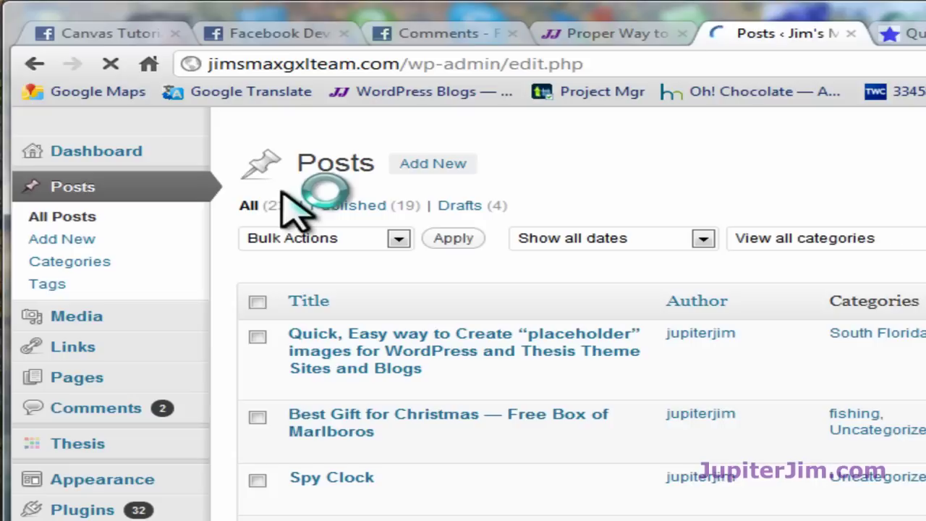
click(394, 333)
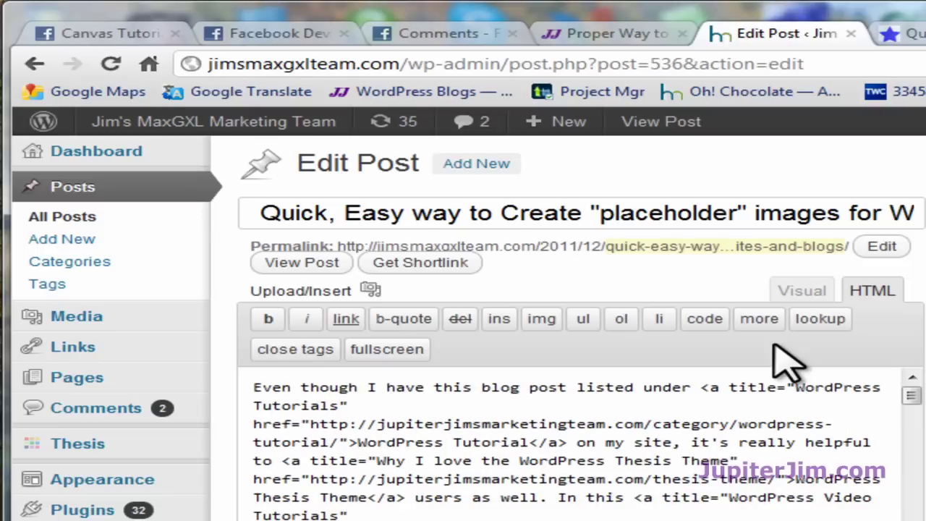
click(829, 291)
click(871, 296)
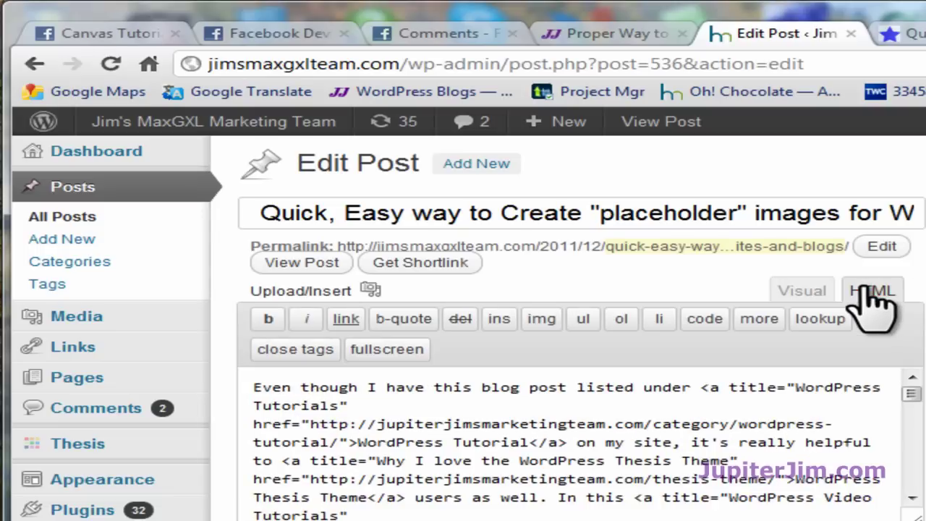
click(390, 351)
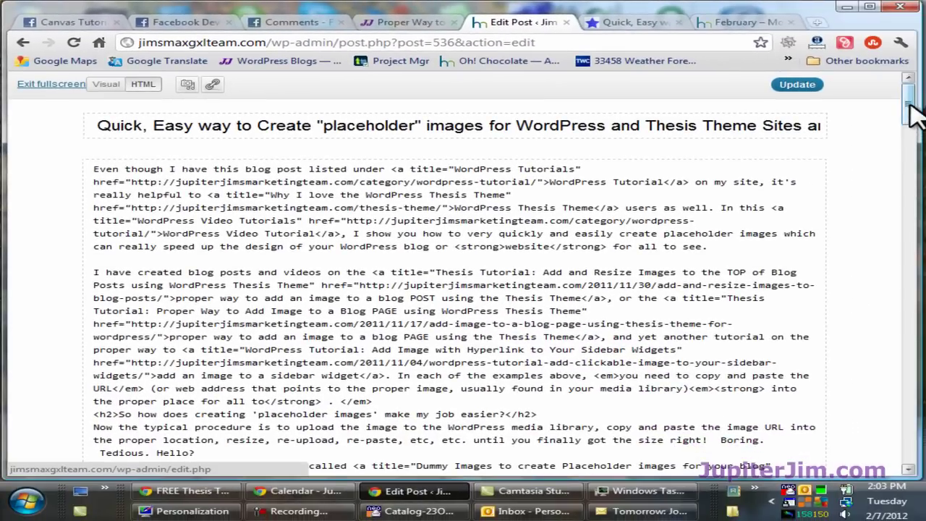
Paste the fb-comments div code on a new line below the video embed code
drag(908, 109, 913, 187)
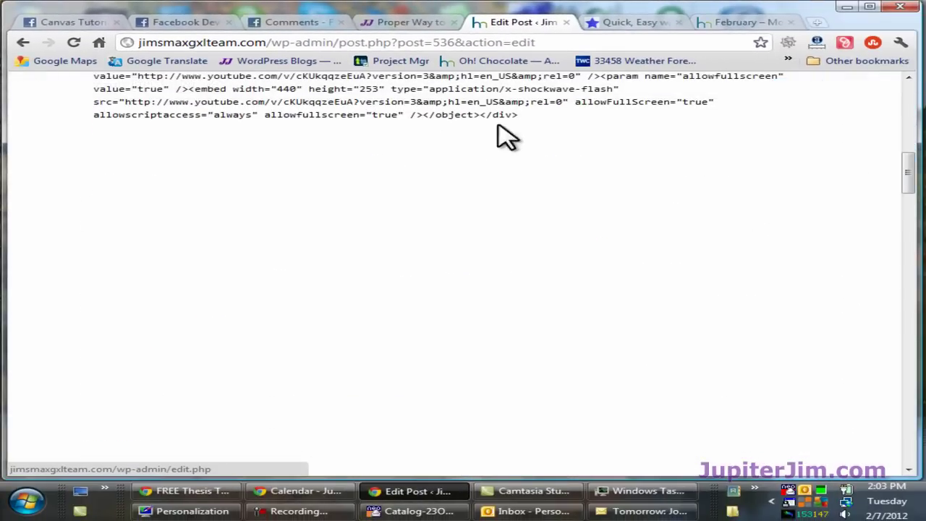
click(531, 118)
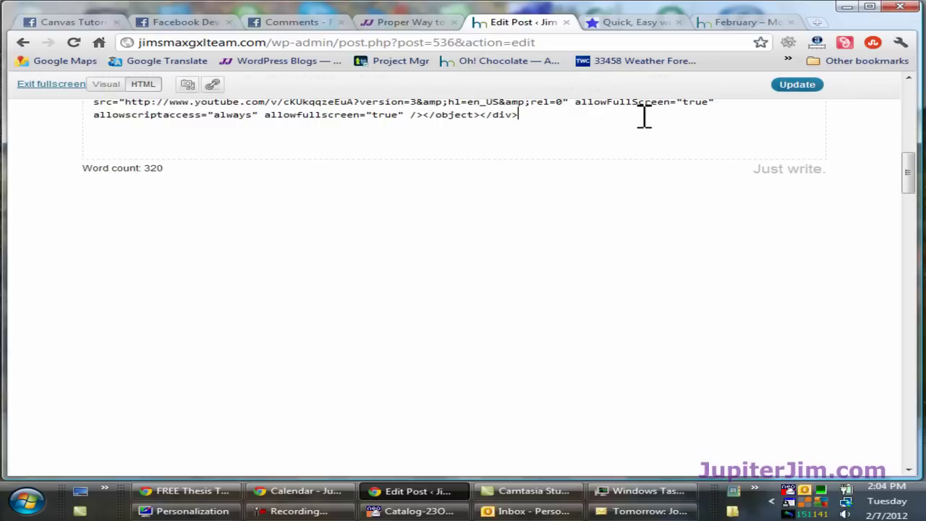
key(Return)
key(Return)
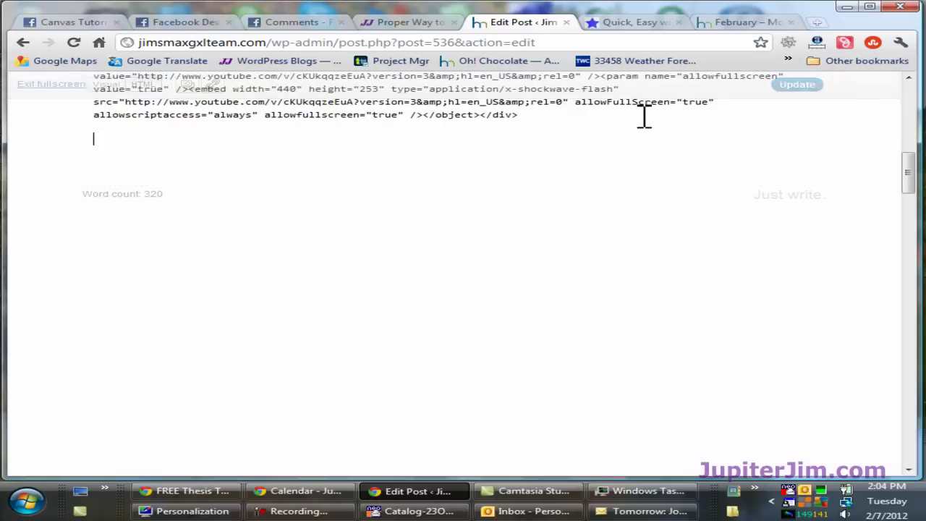
key(ctrl+v)
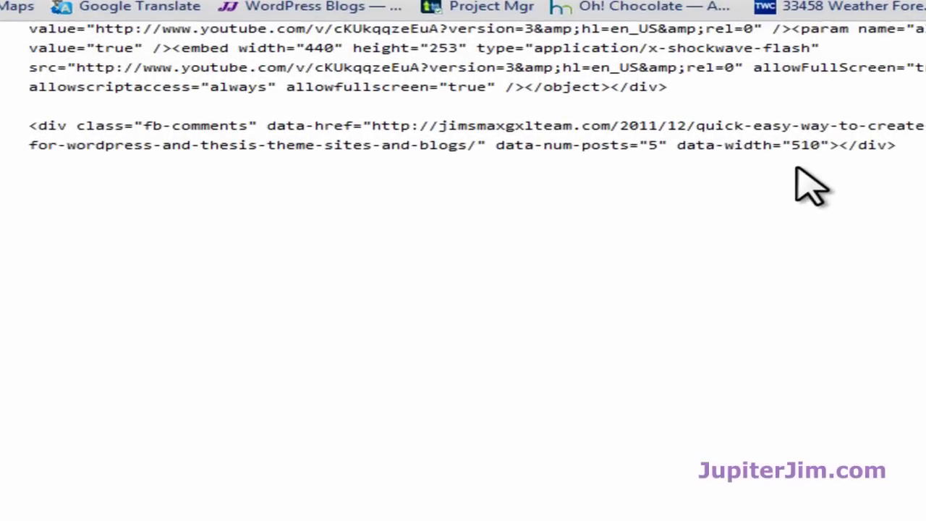
Change the div's data-num-posts to 7 and data-width to 500
click(659, 147)
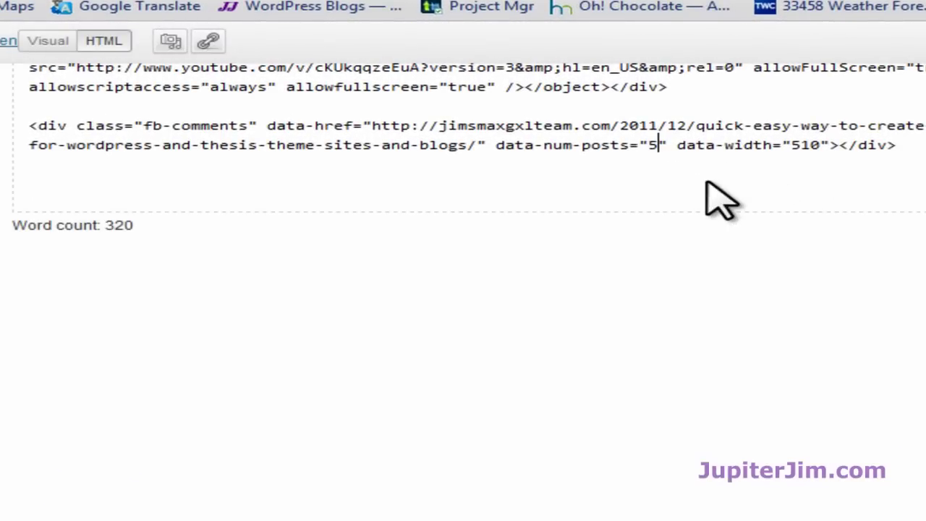
key(BackSpace)
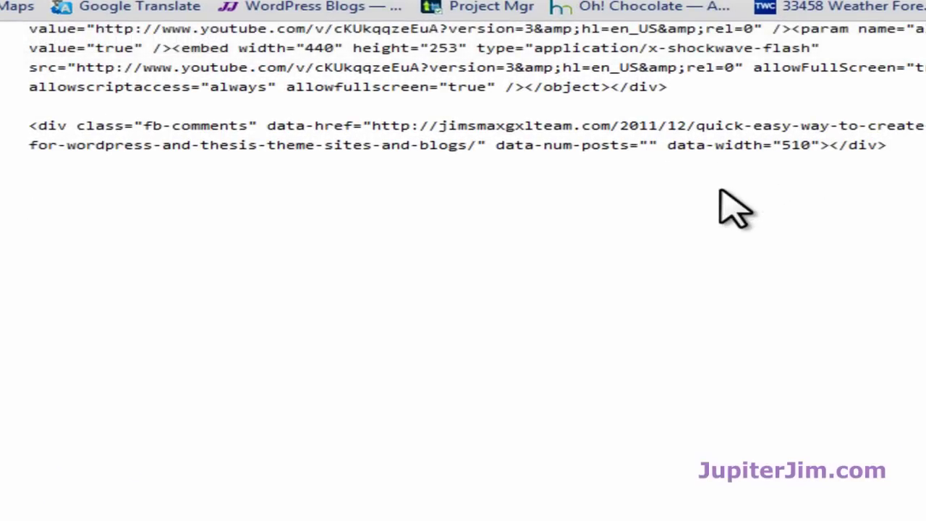
text(7)
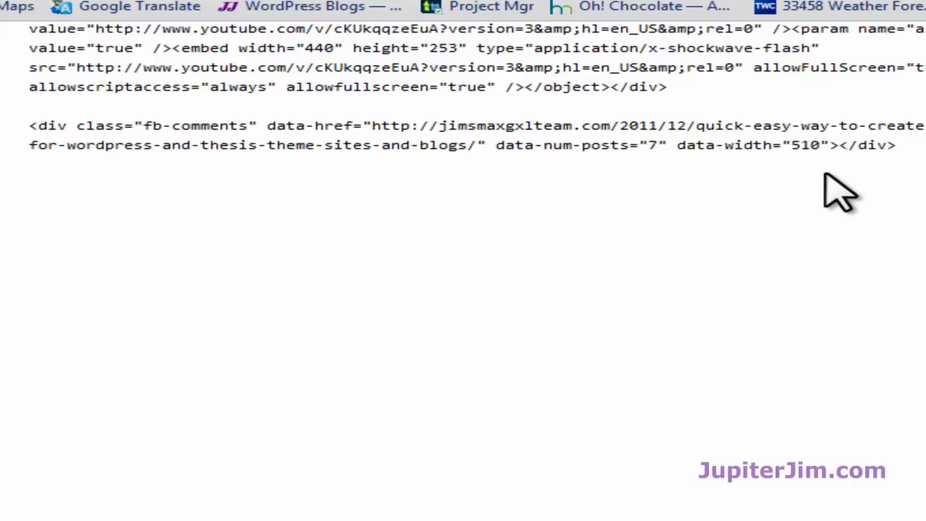
key(BackSpace)
key(BackSpace)
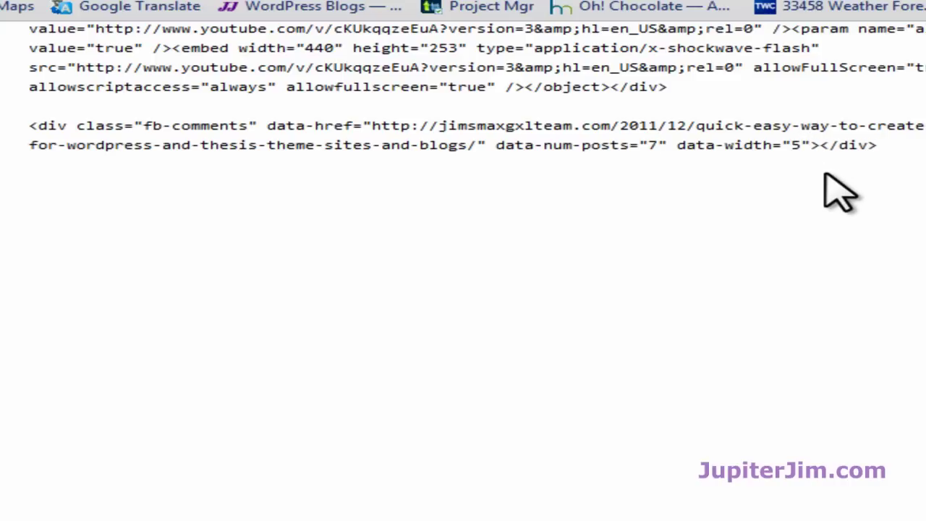
text(00)
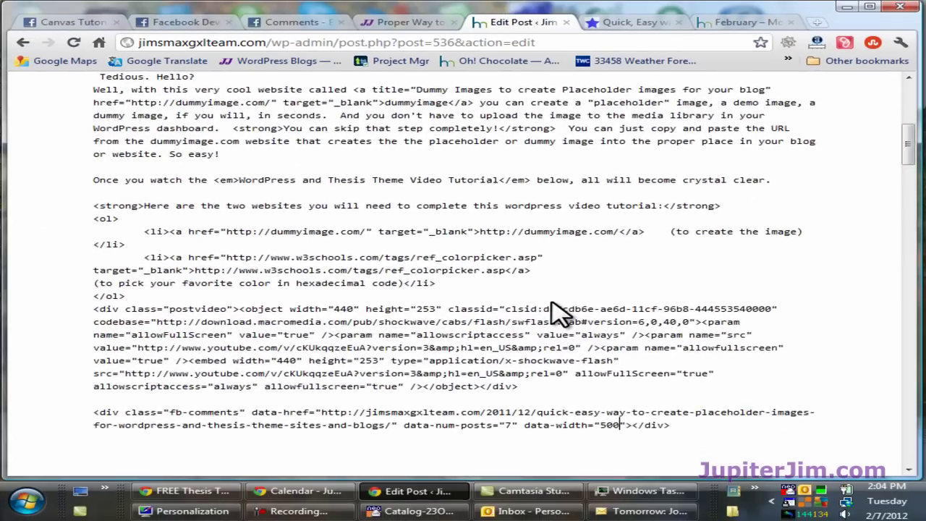
Update the post with the fb-comments code, then open the blog homepage in a new tab
scroll(555, 311, up, 9)
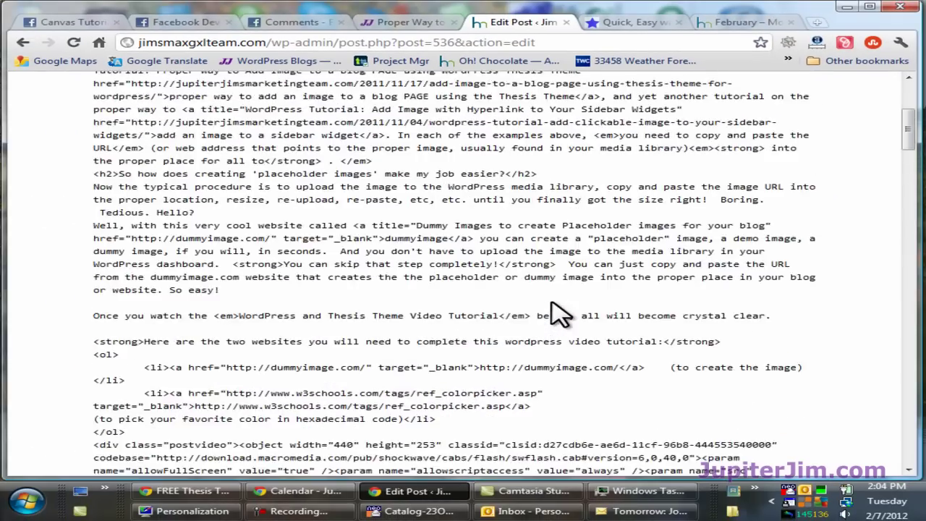
scroll(560, 312, up, 1)
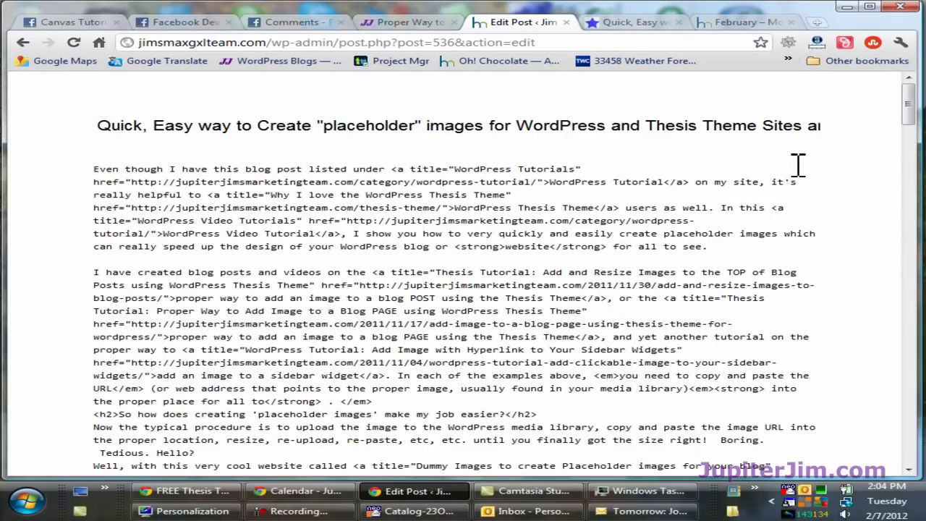
mouse_move(857, 94)
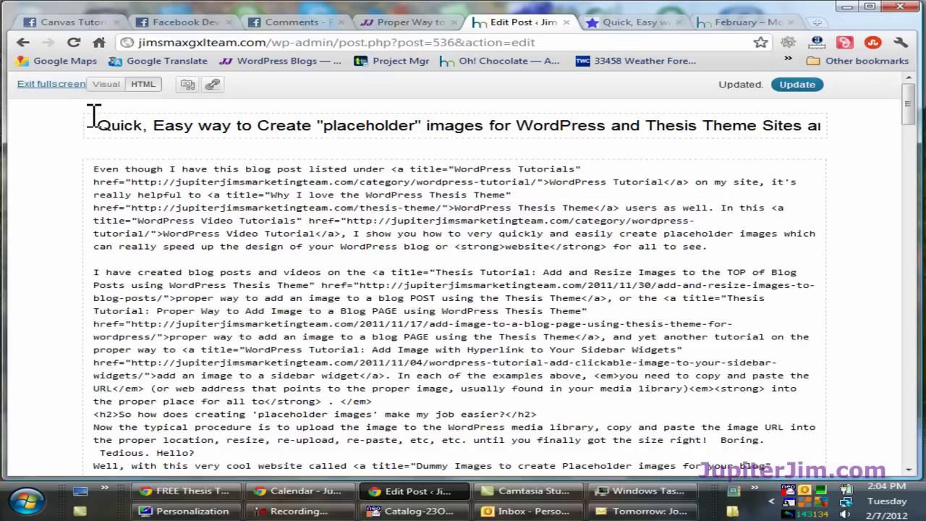
click(41, 91)
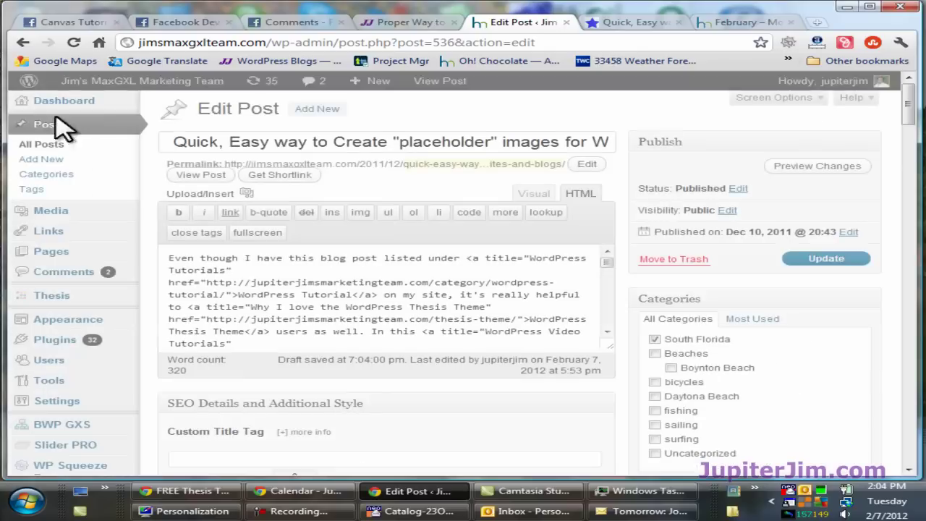
click(832, 261)
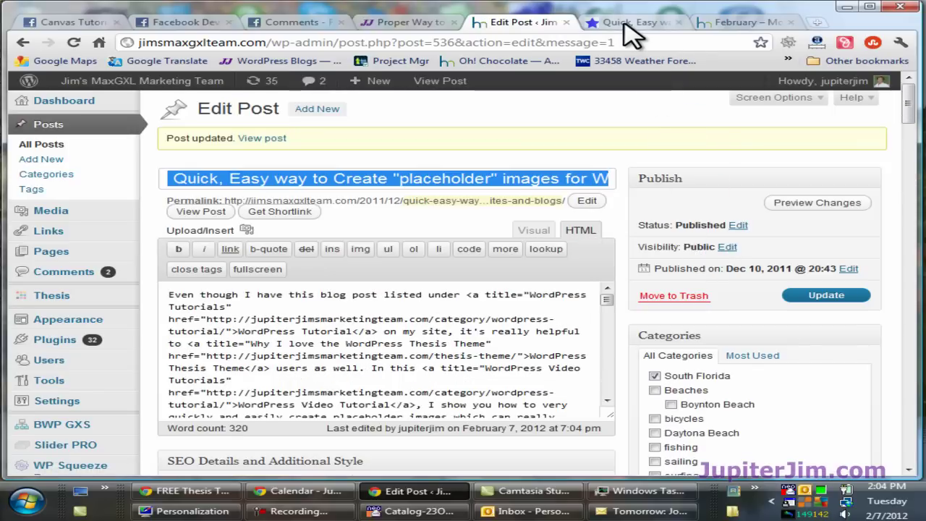
right_click(152, 82)
click(177, 91)
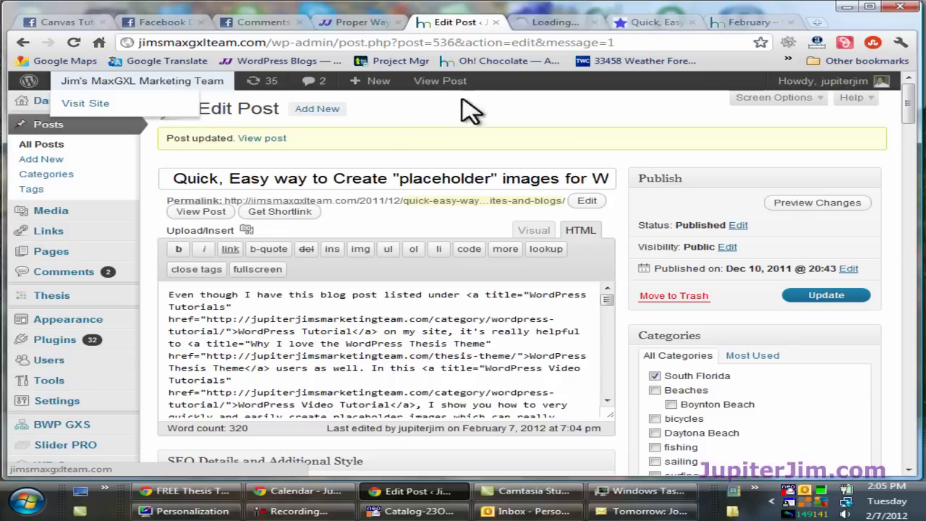
Open the placeholder images post on the live site and write 'check this out!' in its Facebook comment box
click(552, 23)
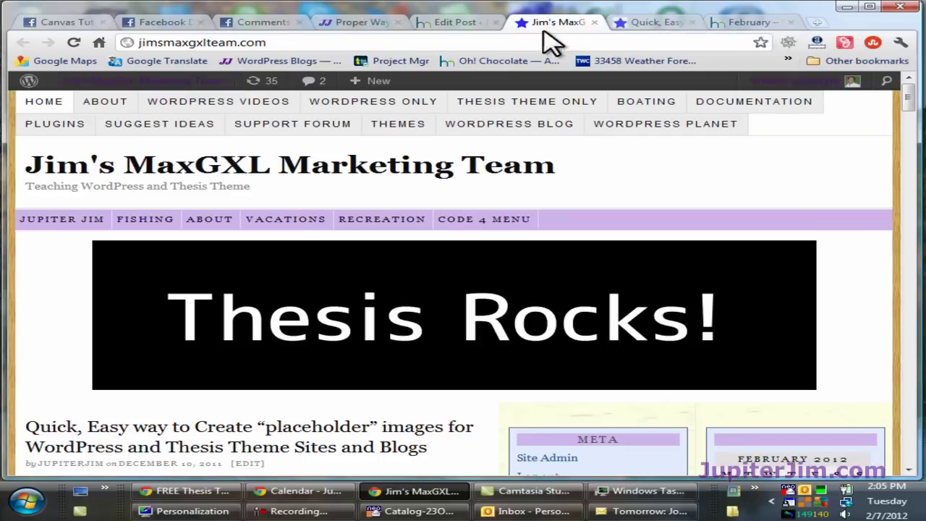
scroll(56, 314, down, 2)
click(53, 294)
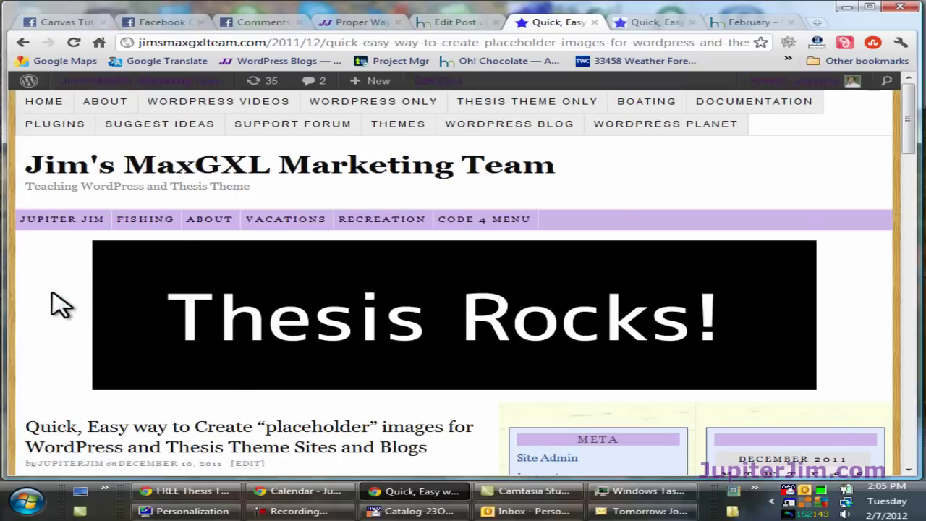
scroll(58, 311, down, 7)
scroll(62, 332, down, 8)
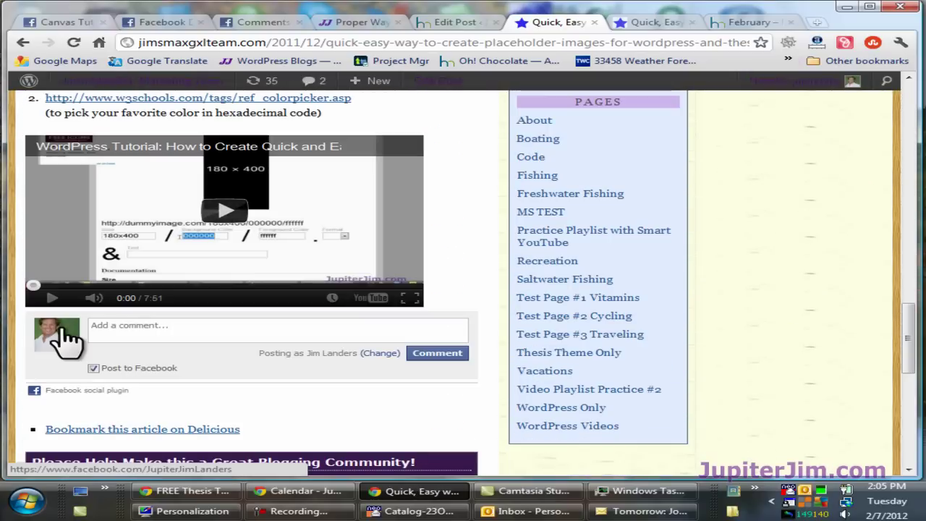
click(113, 330)
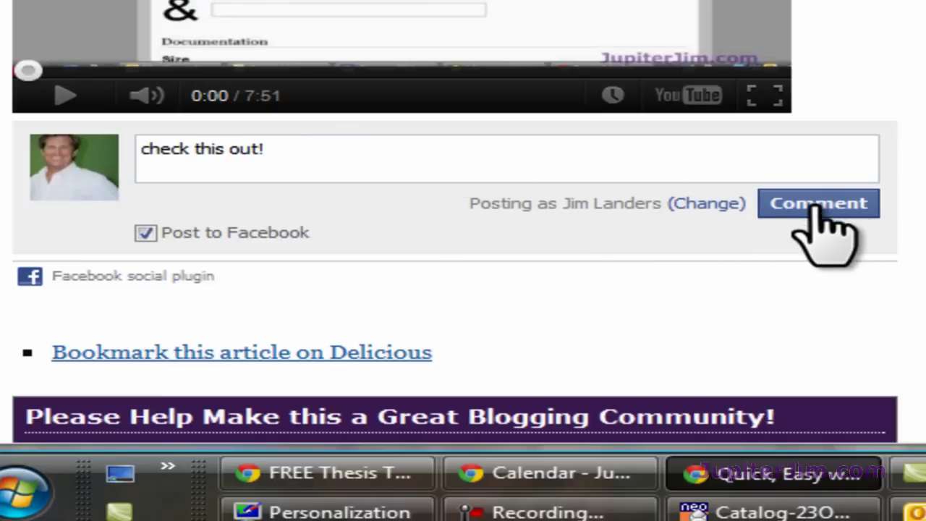
Post the 'check this out!' comment, then load facebook.com in a new tab
click(819, 210)
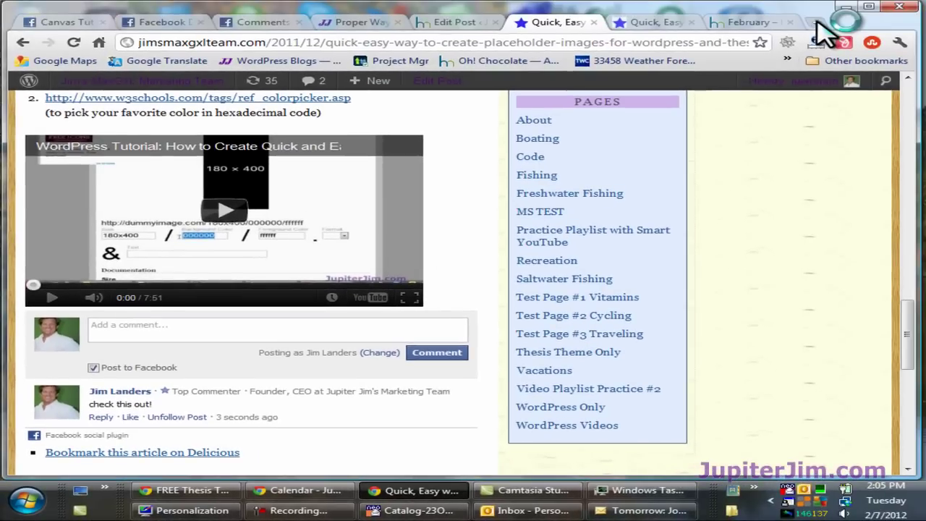
click(813, 22)
click(547, 175)
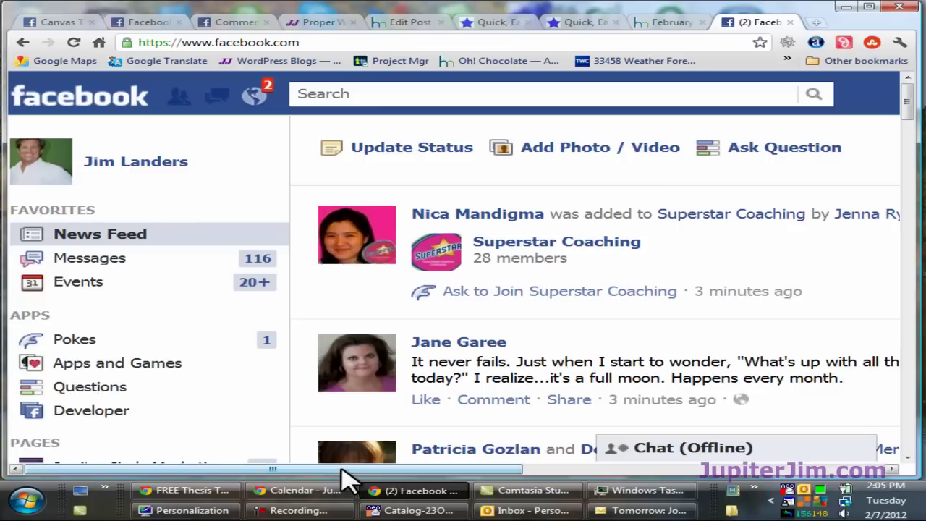
Go to your Facebook profile wall and find the shared 'check this out!' post link
drag(343, 469, 523, 492)
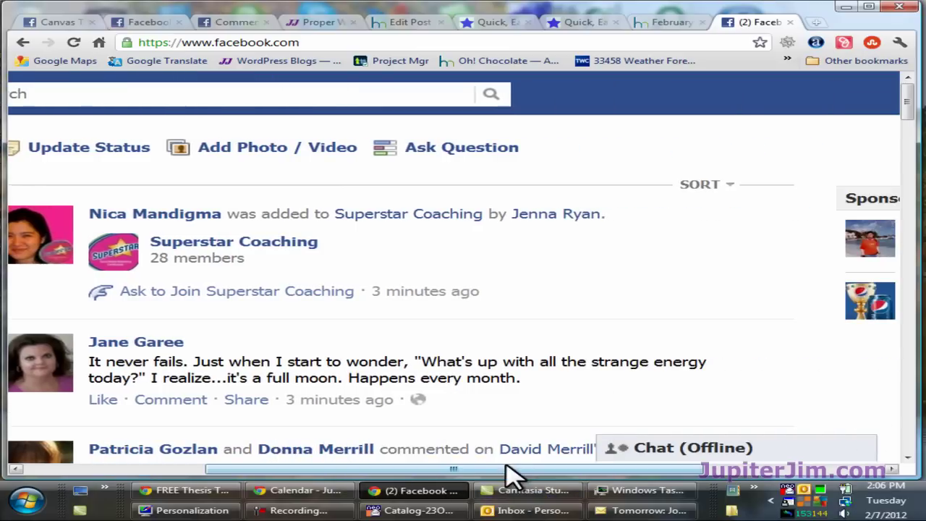
drag(463, 480, 593, 489)
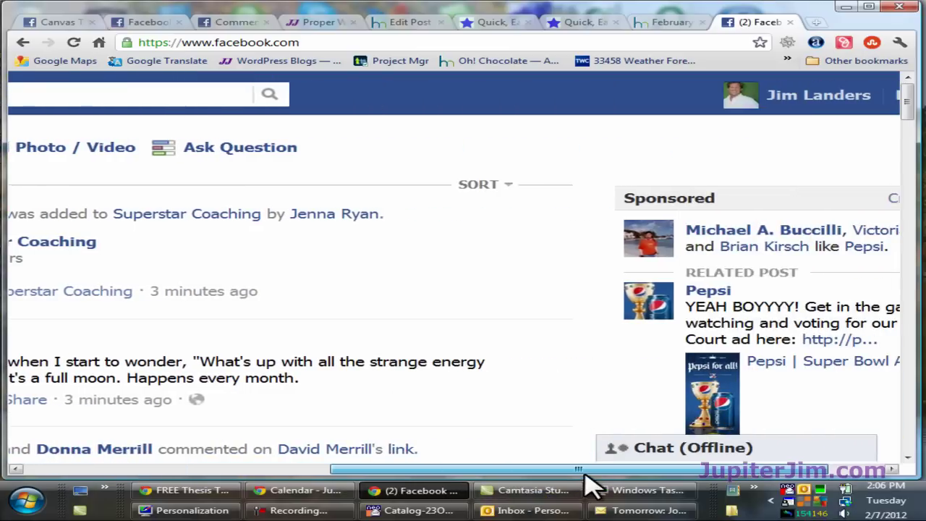
click(805, 108)
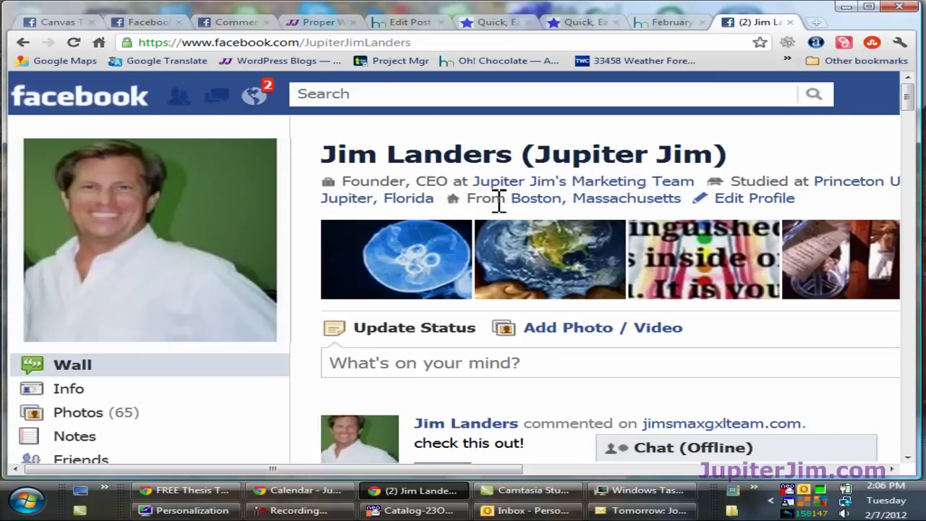
scroll(503, 207, down, 3)
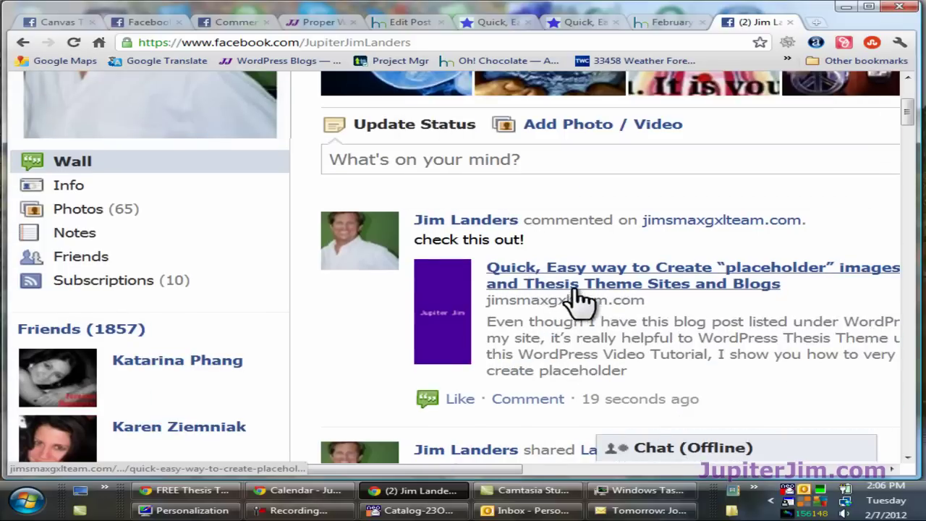
drag(517, 480, 638, 498)
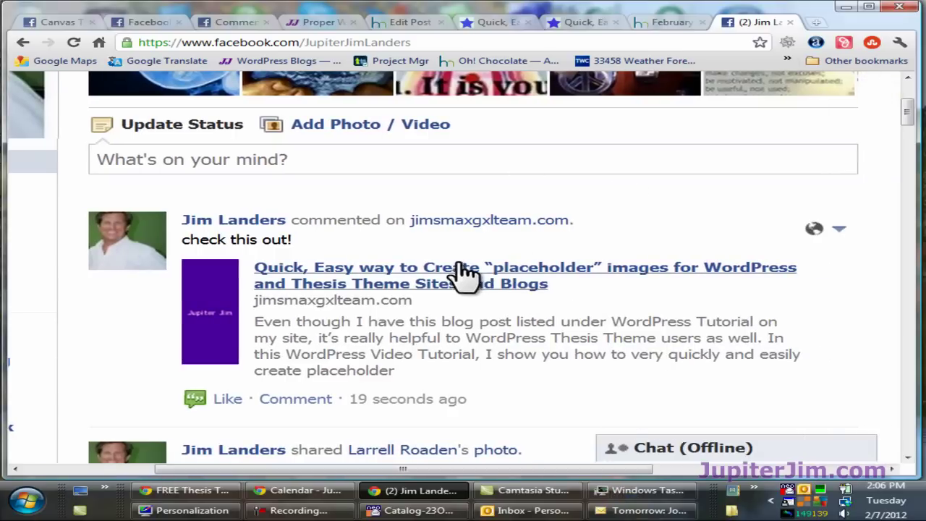
Copy the fb-comments div from the placeholder-images post's HTML and go to All Posts
click(402, 23)
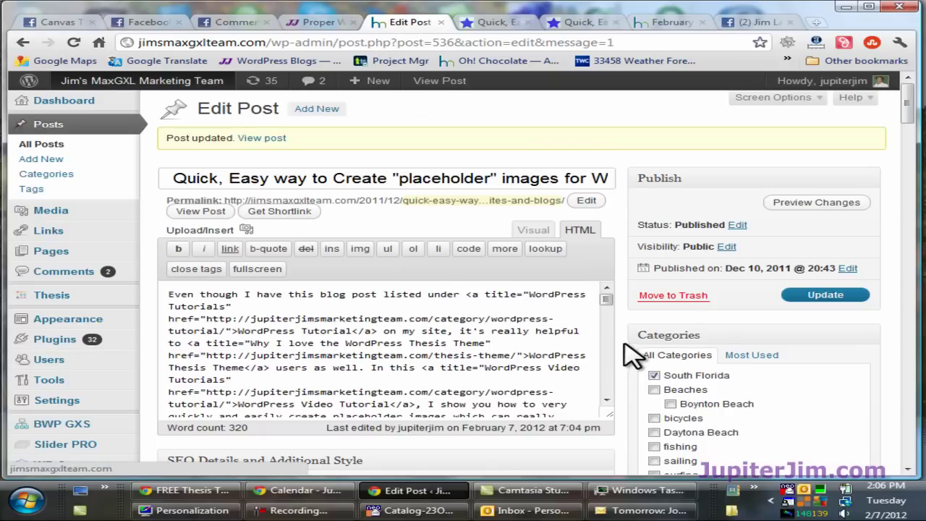
scroll(633, 355, down, 2)
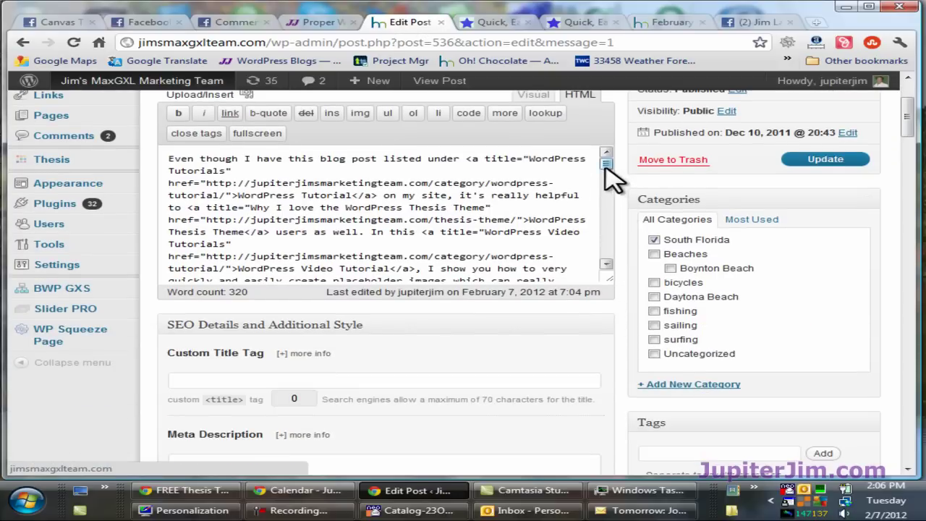
click(606, 177)
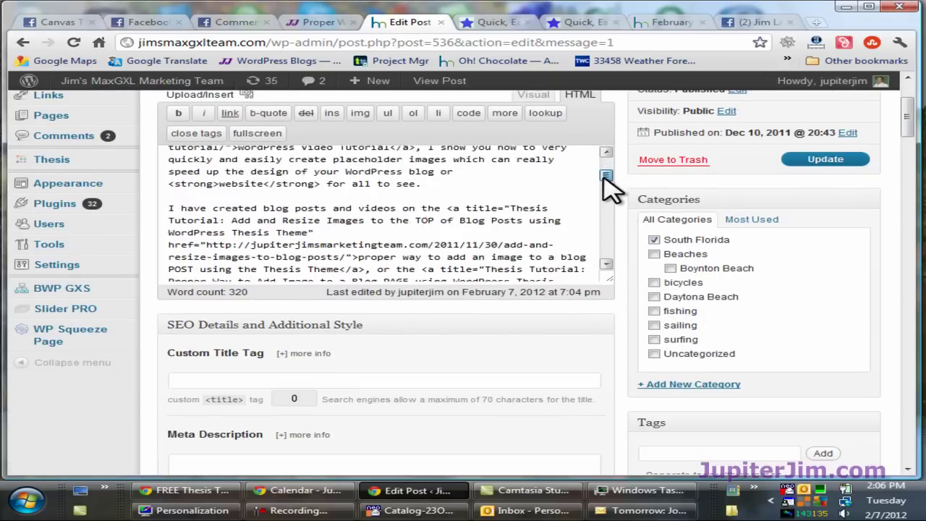
drag(605, 177, 606, 260)
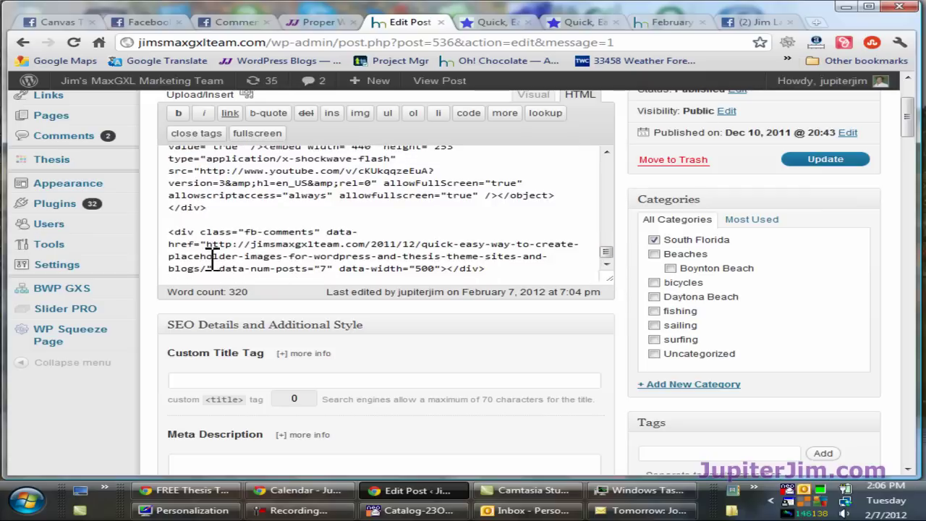
drag(166, 225, 444, 271)
key(ctrl+c)
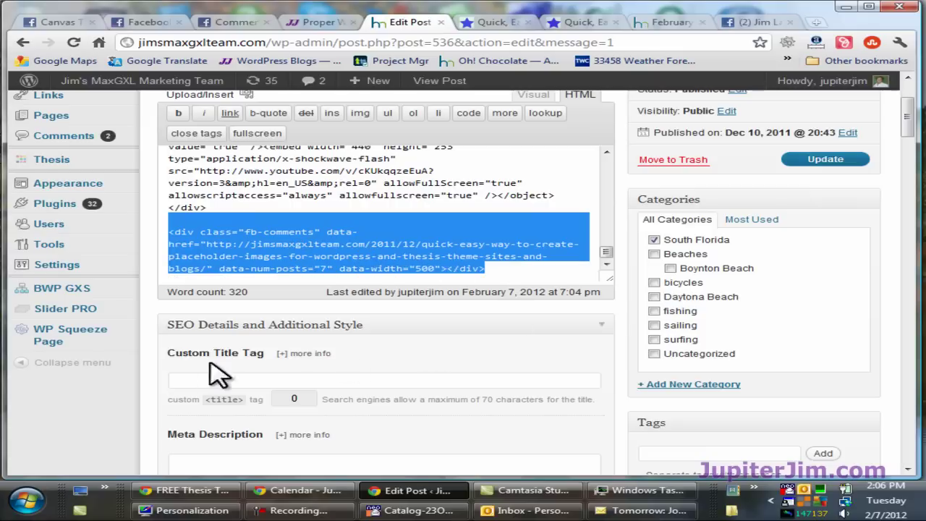
click(135, 311)
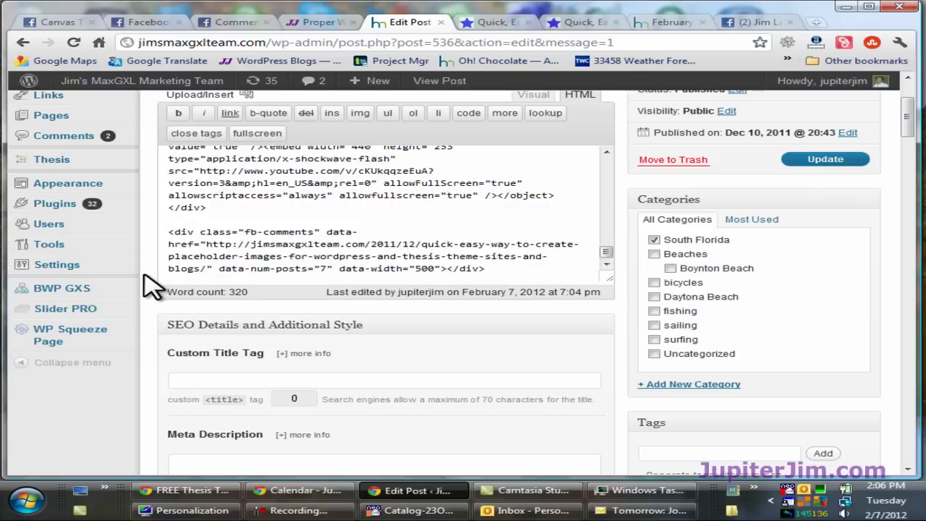
scroll(146, 285, up, 3)
click(44, 144)
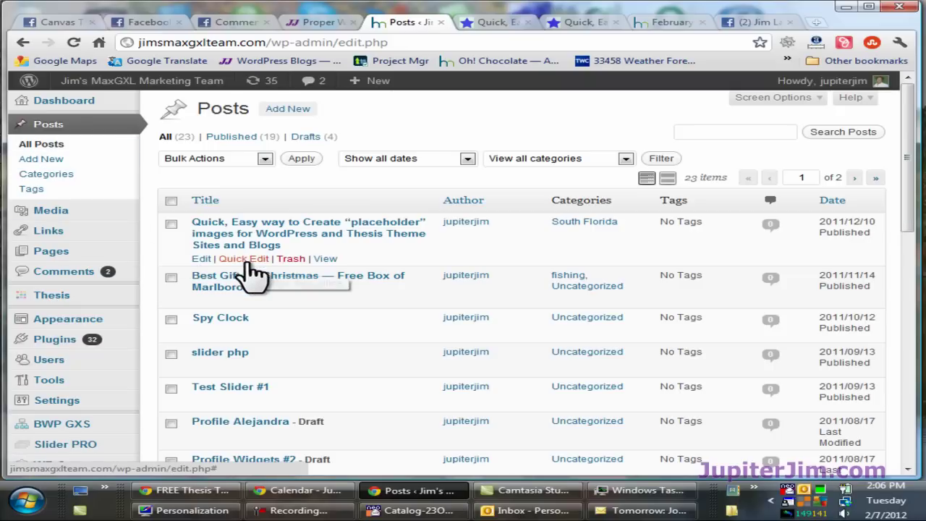
Paste the fb-comments div at the end of the Best Gift for Christmas post's HTML
click(282, 279)
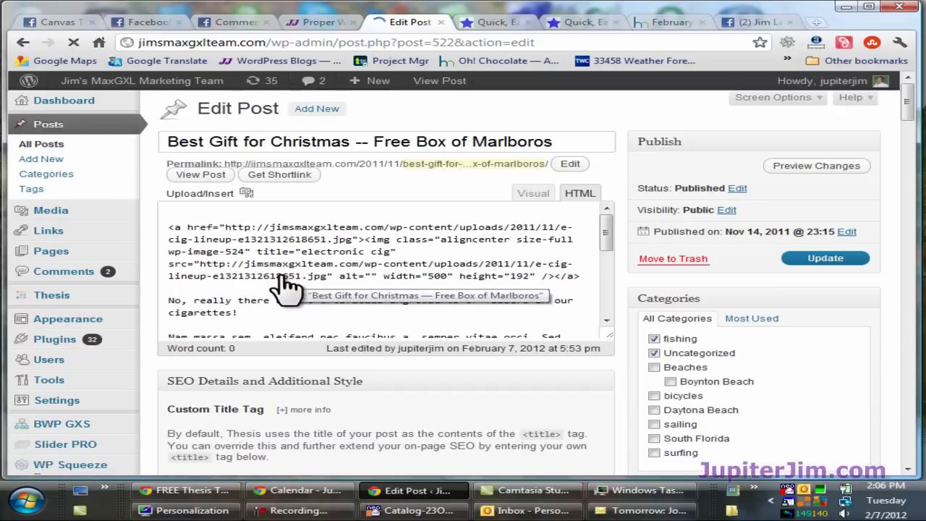
drag(606, 276, 617, 381)
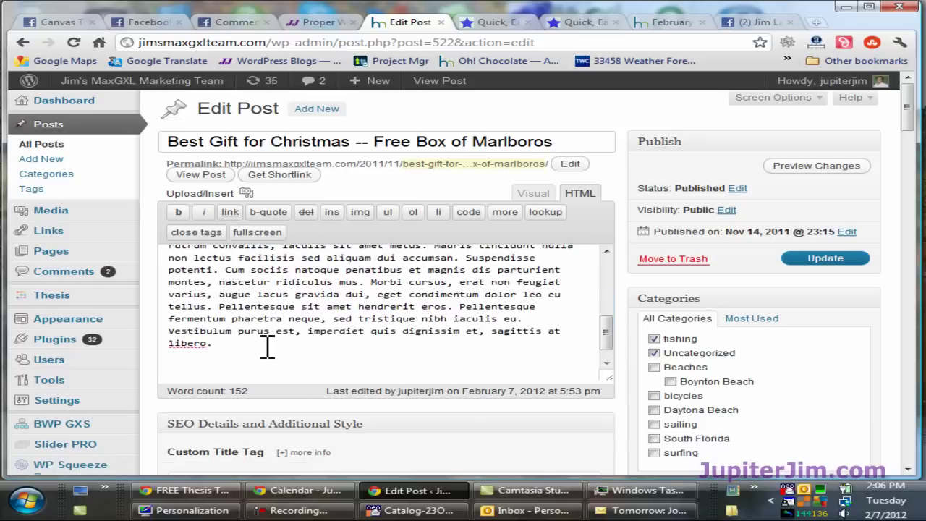
key(ctrl+v)
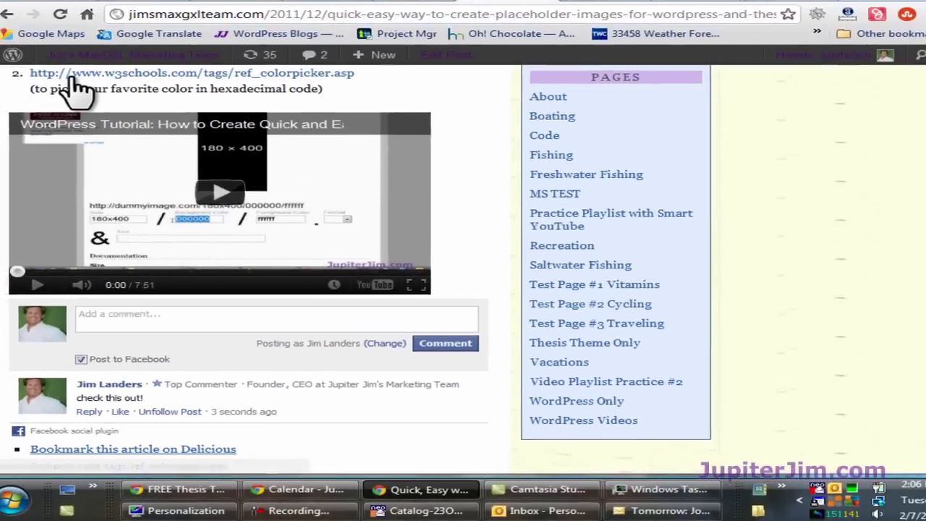
Open the live Best Gift for Christmas post page and copy its web address
scroll(86, 112, up, 15)
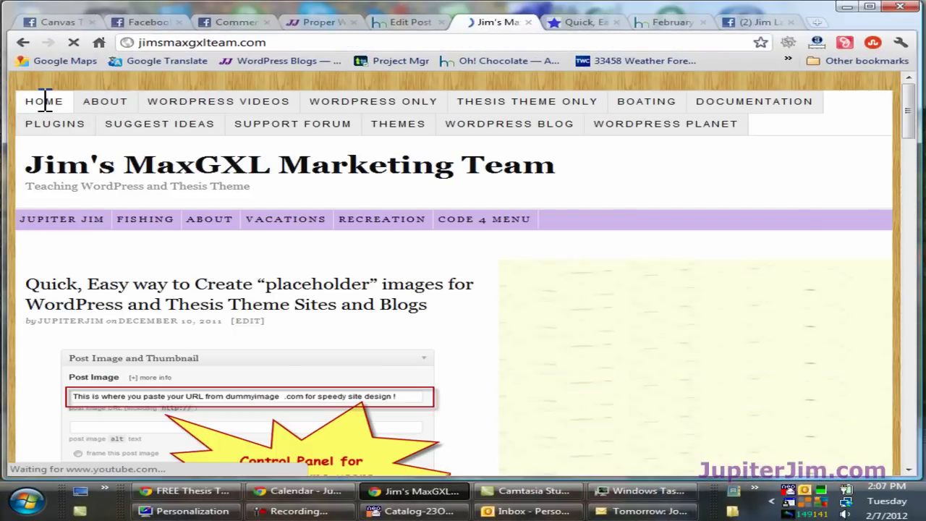
scroll(50, 347, down, 3)
scroll(50, 347, down, 6)
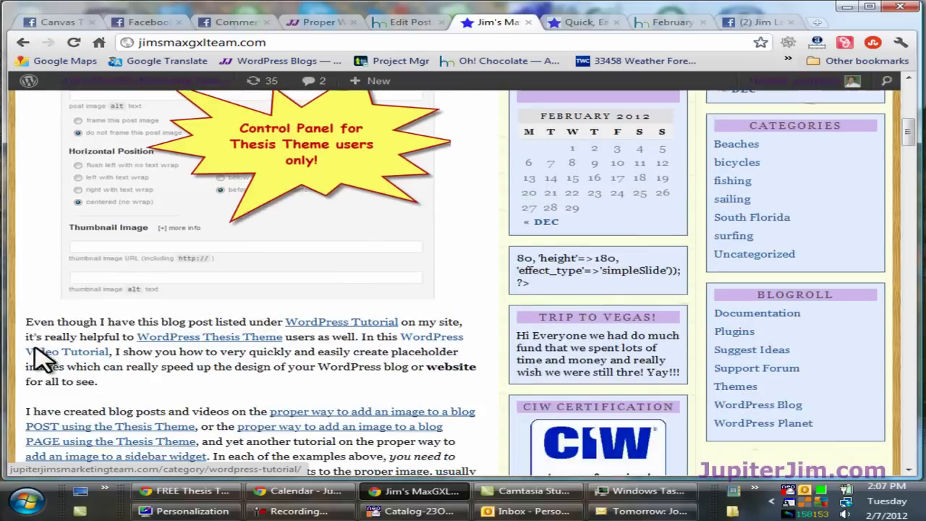
scroll(45, 352, down, 15)
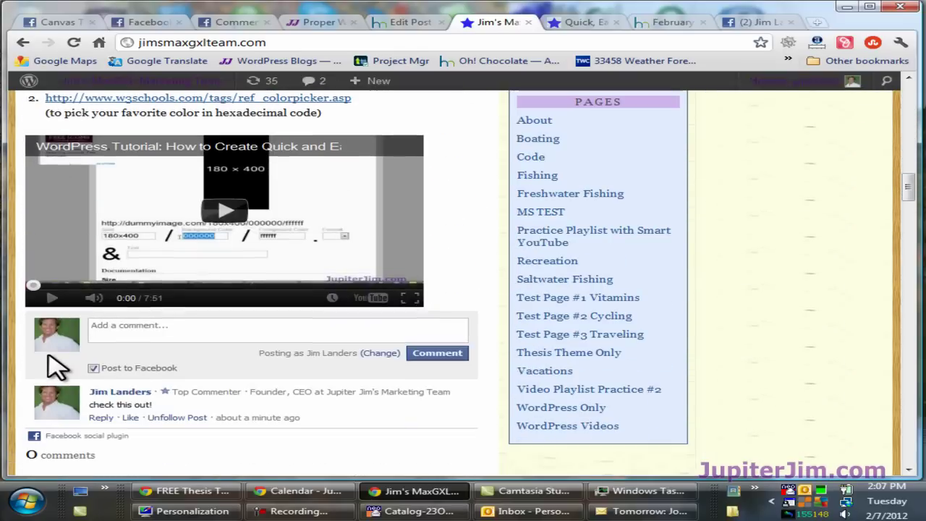
scroll(58, 369, down, 2)
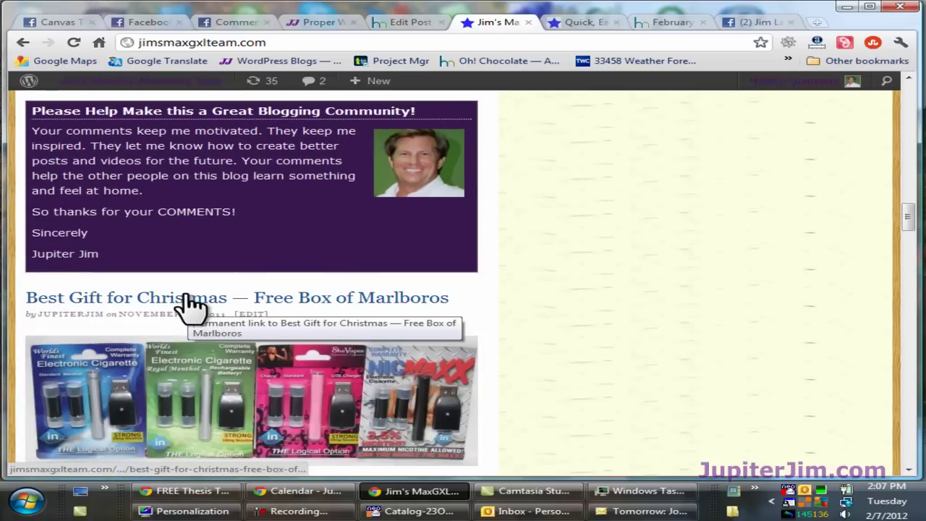
click(364, 309)
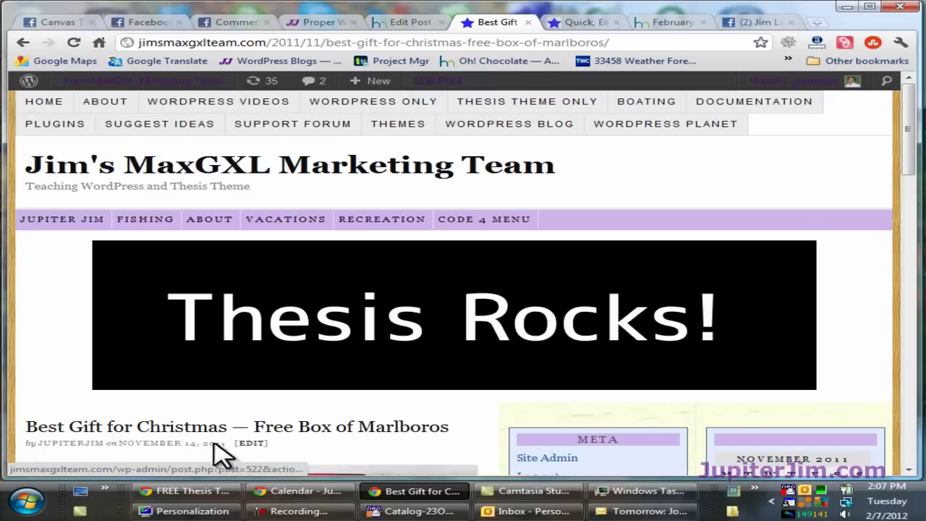
scroll(62, 352, down, 10)
scroll(64, 358, down, 3)
scroll(73, 389, up, 12)
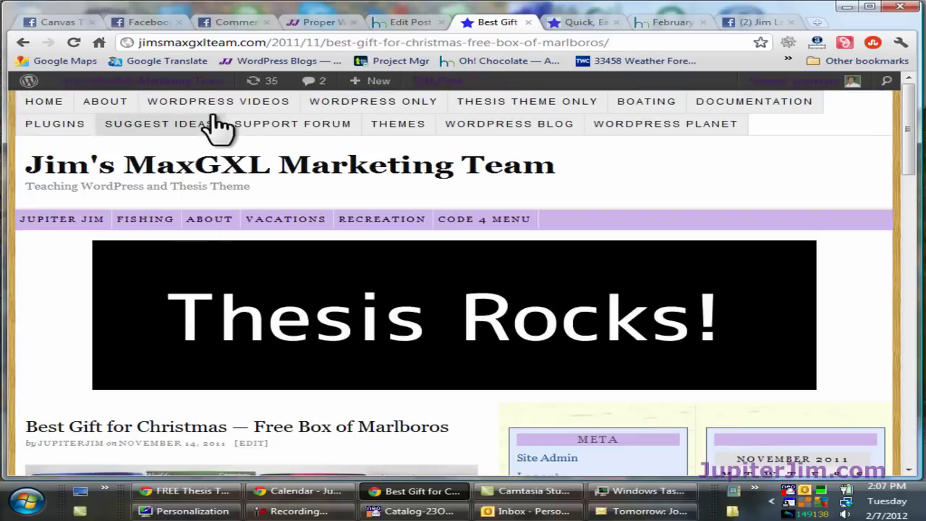
click(198, 42)
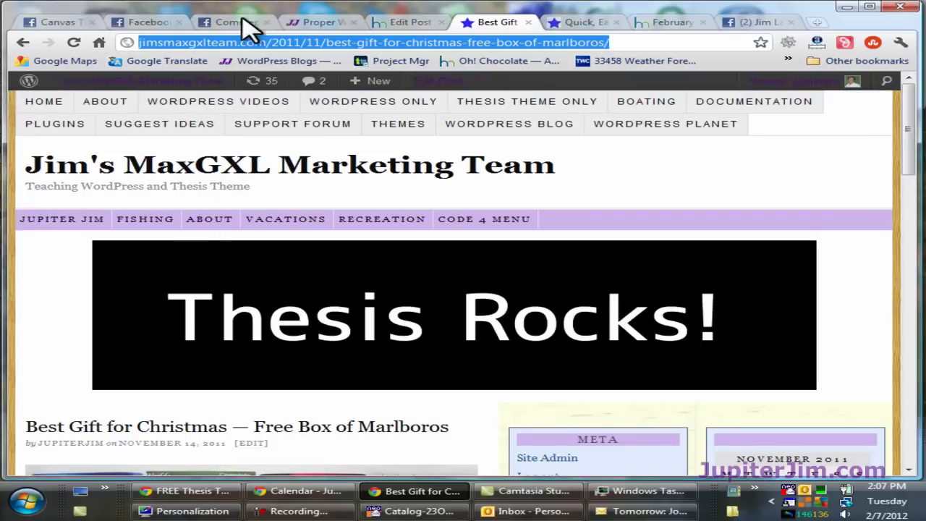
Replace the data-href URL with the Best Gift post's own address and update the post
click(413, 23)
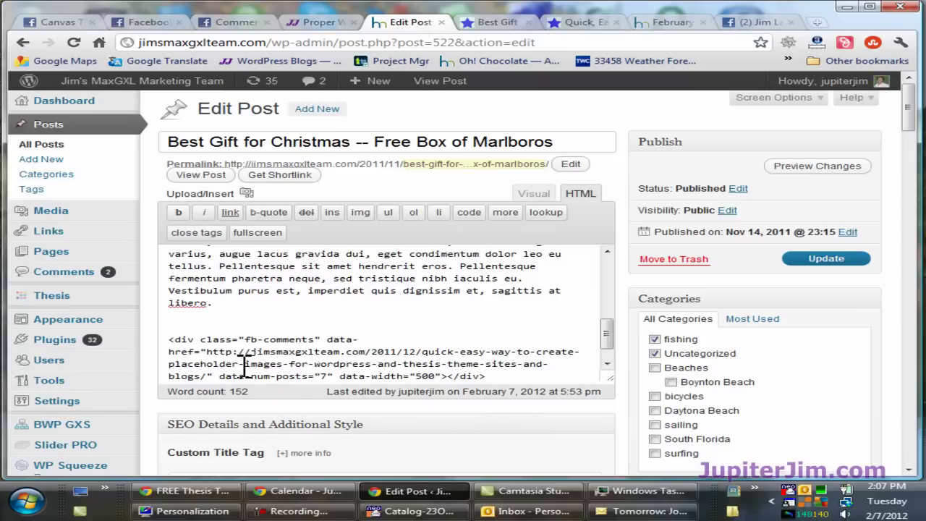
click(258, 232)
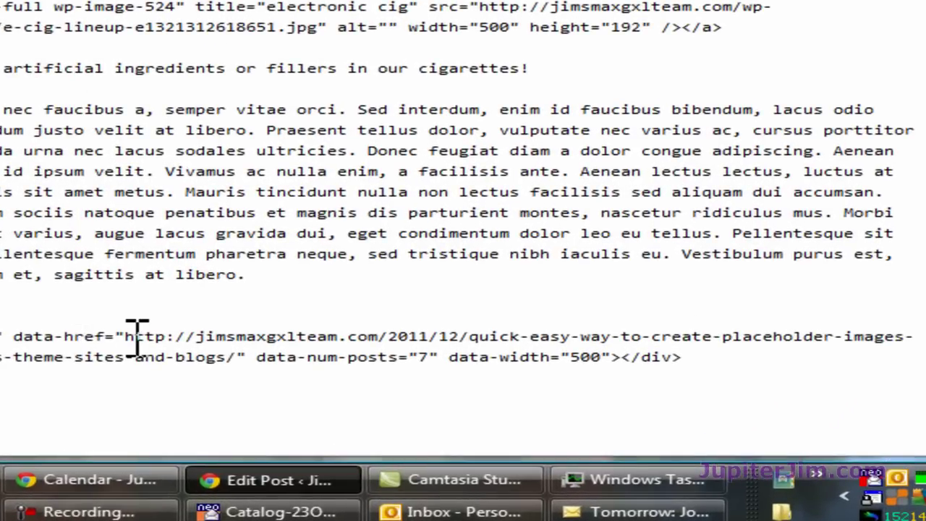
drag(134, 338, 230, 365)
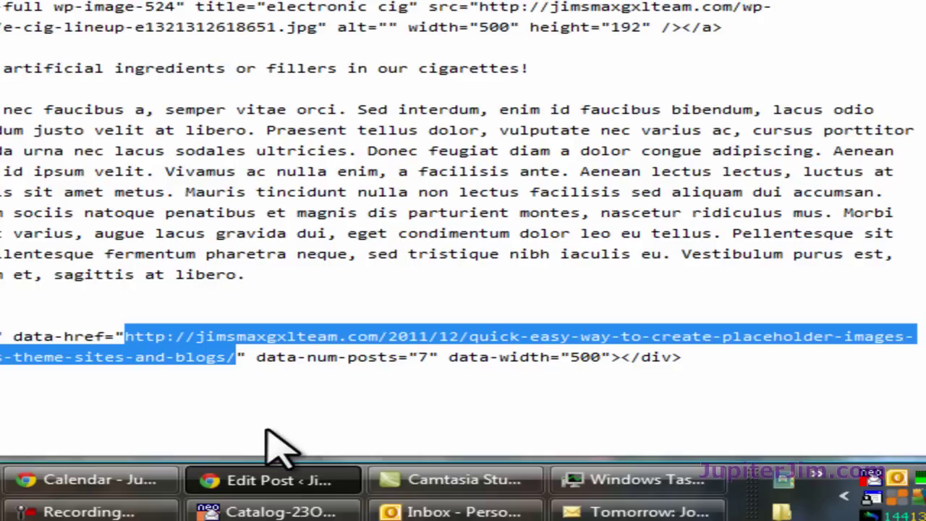
key(Delete)
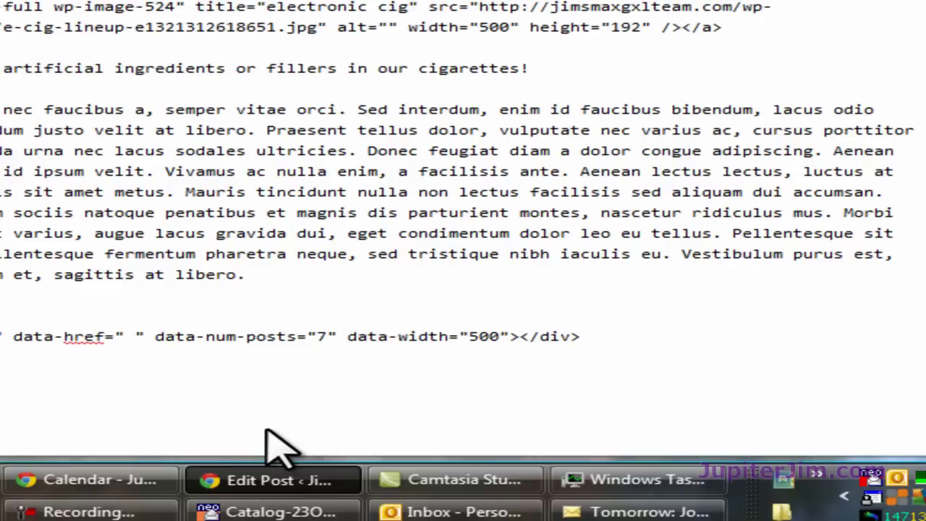
key(ctrl+v)
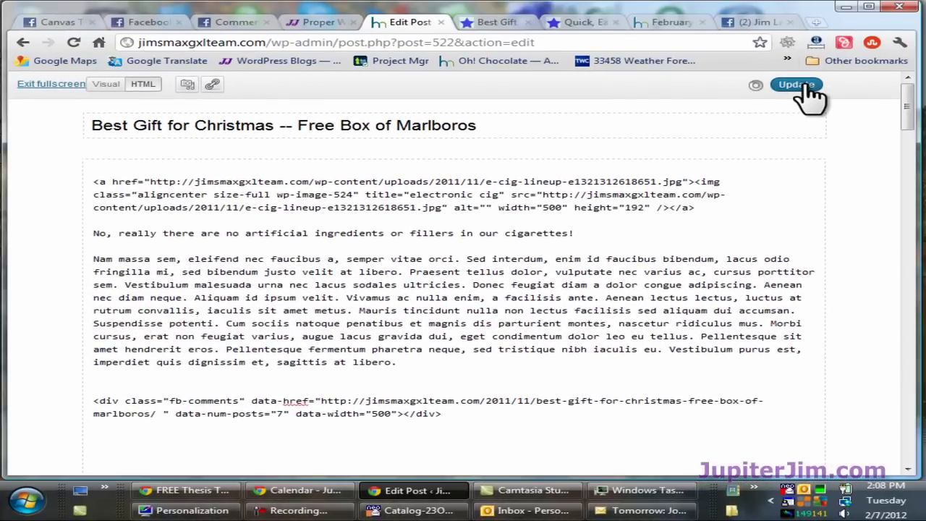
click(63, 84)
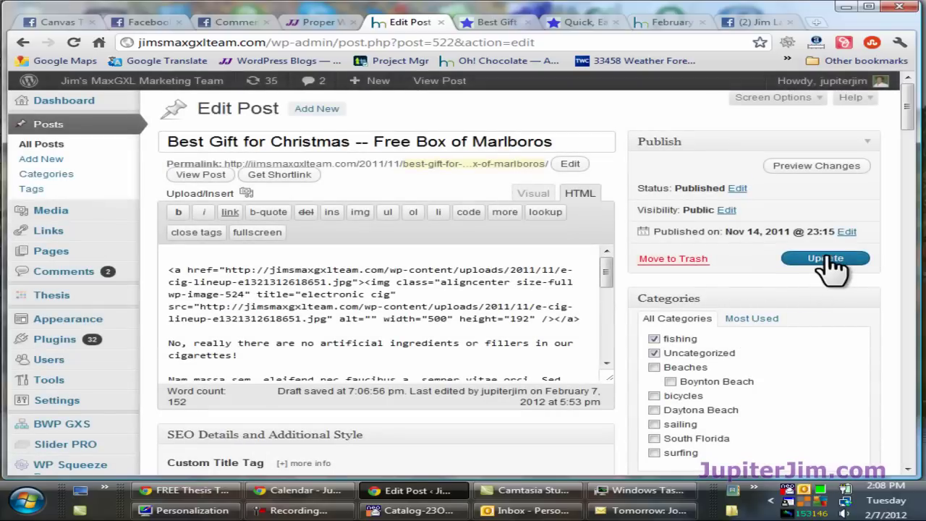
click(827, 259)
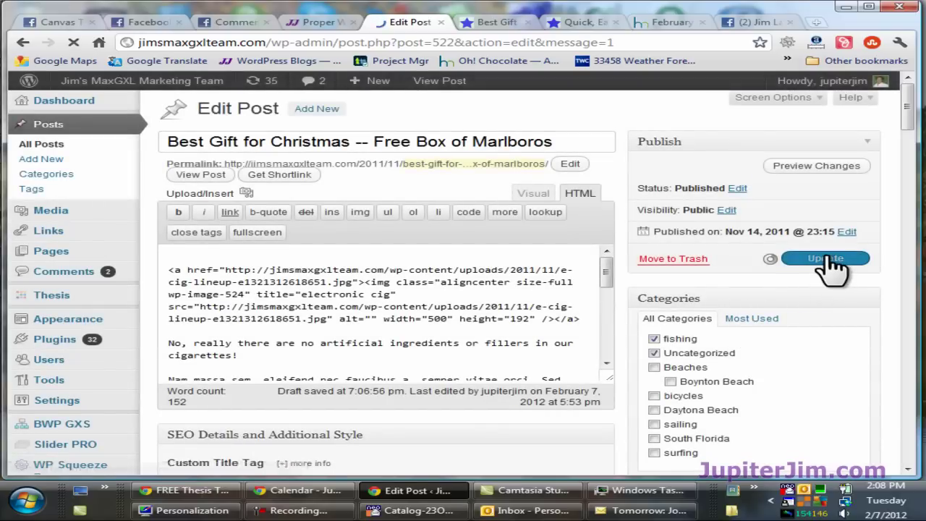
Reload the live Best Gift for Christmas page and check the Facebook comments box below the text
click(498, 23)
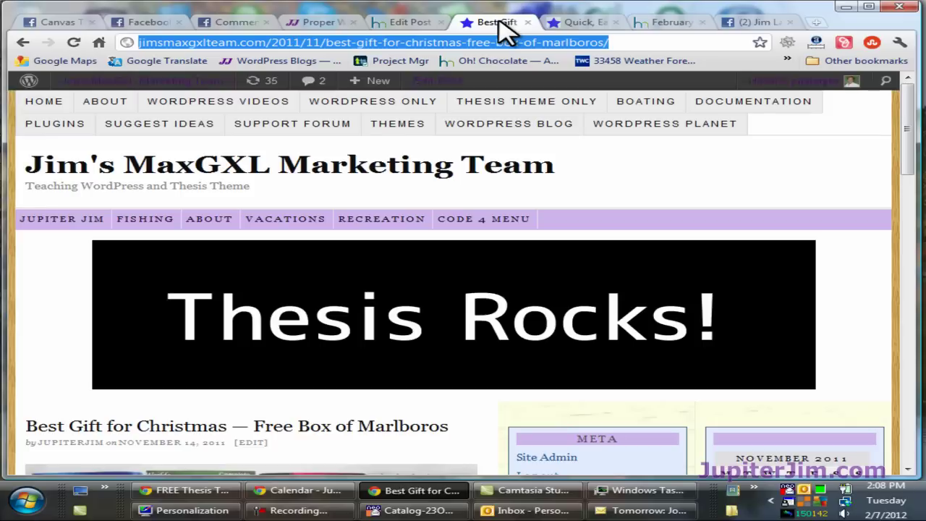
click(74, 42)
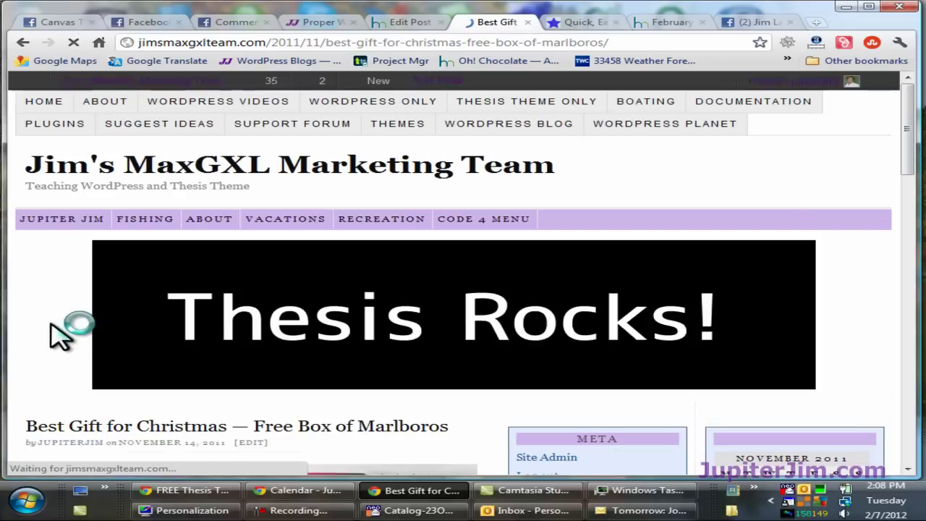
scroll(29, 358, down, 8)
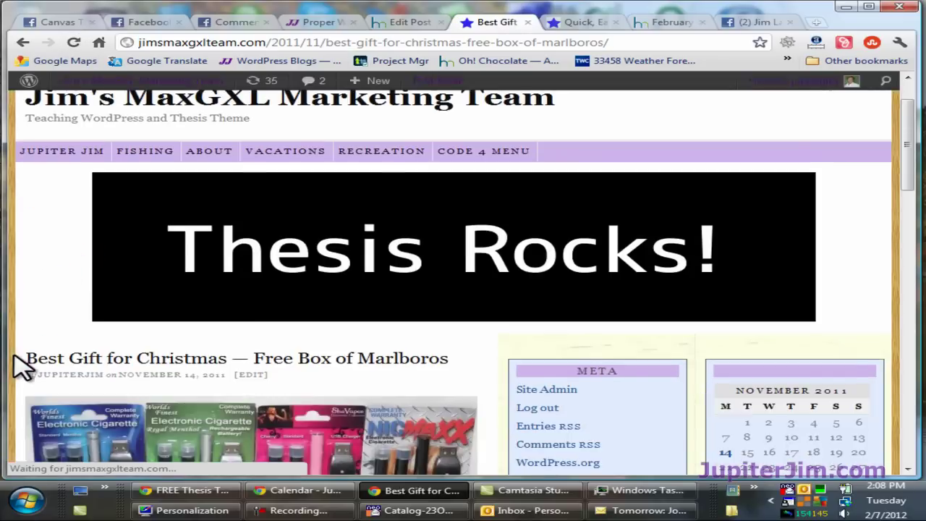
scroll(63, 371, down, 1)
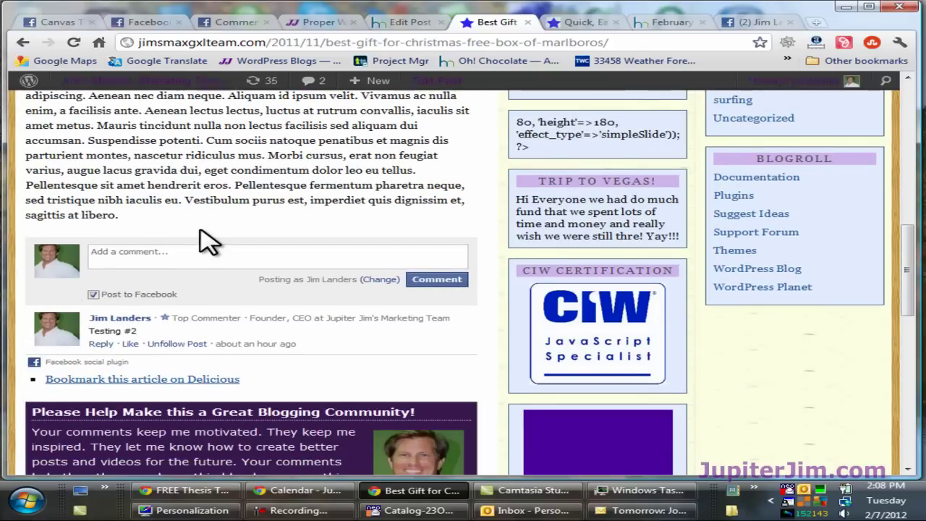
scroll(207, 242, down, 1)
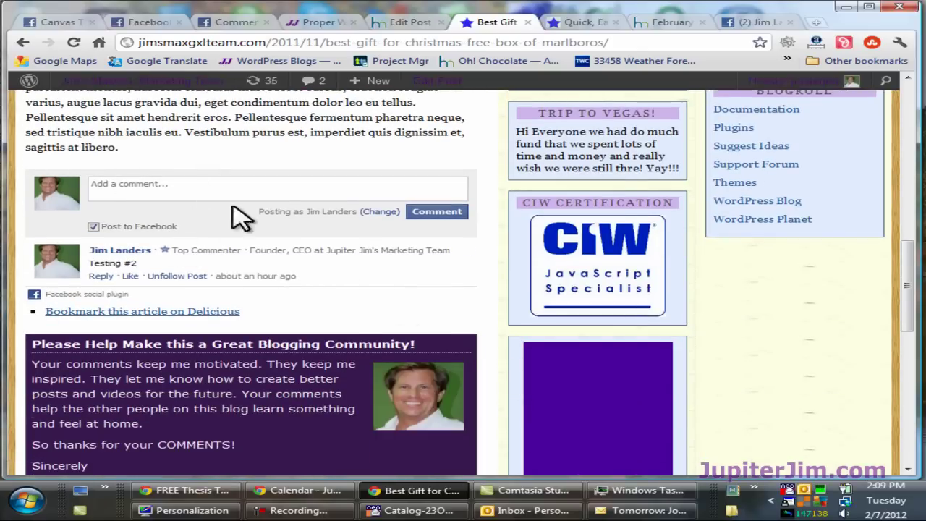
scroll(204, 213, up, 10)
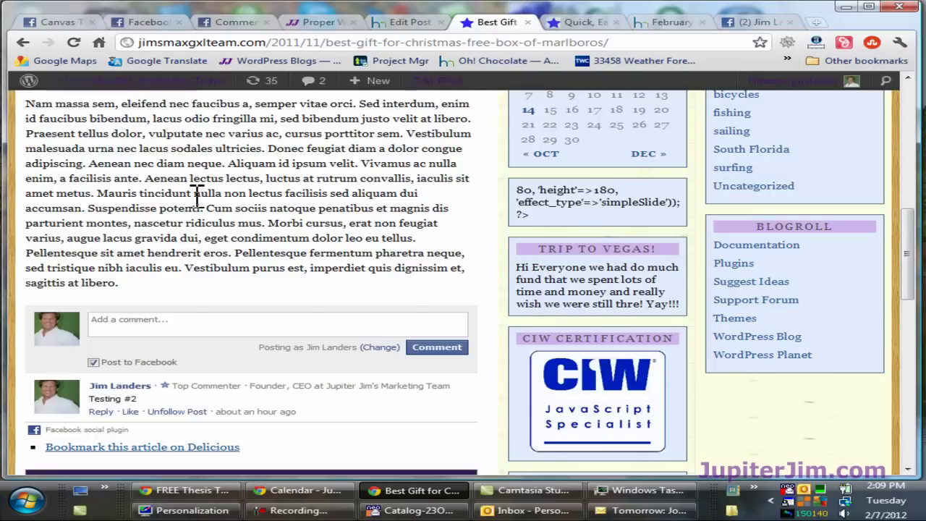
scroll(66, 227, up, 1)
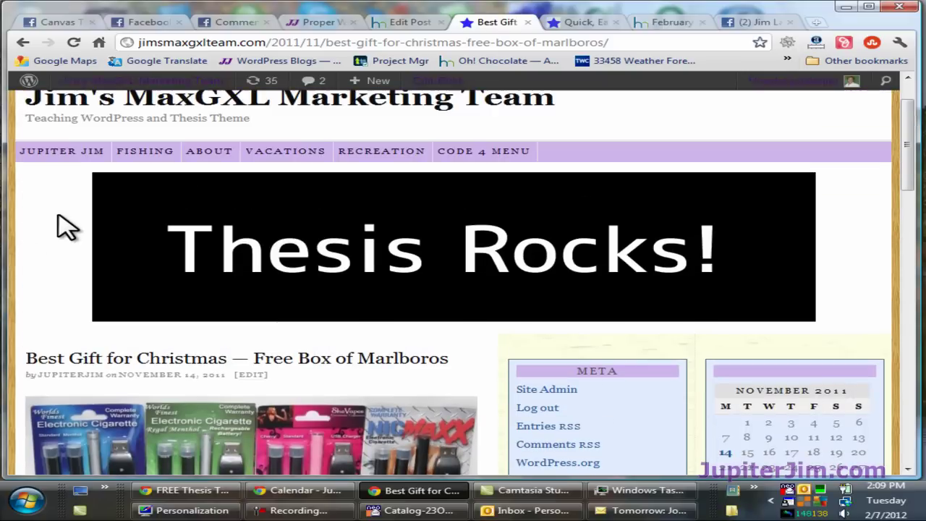
scroll(45, 254, up, 1)
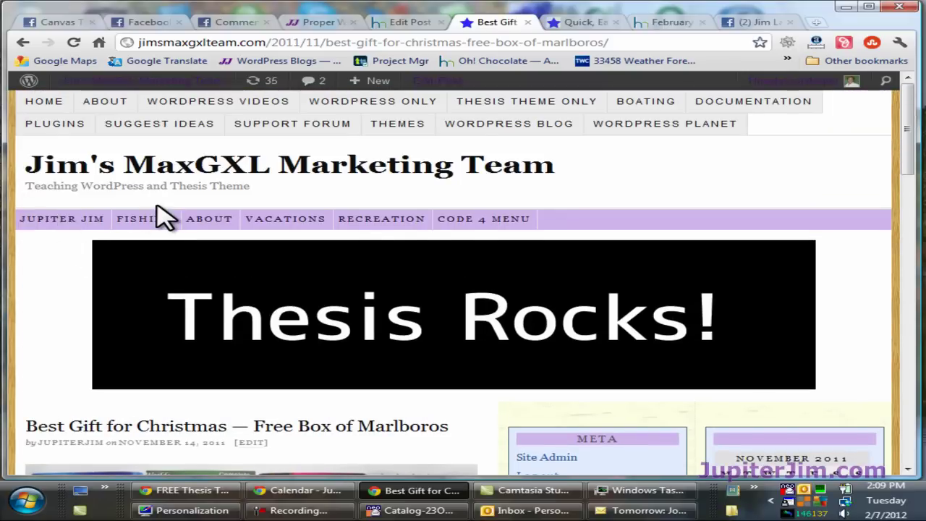